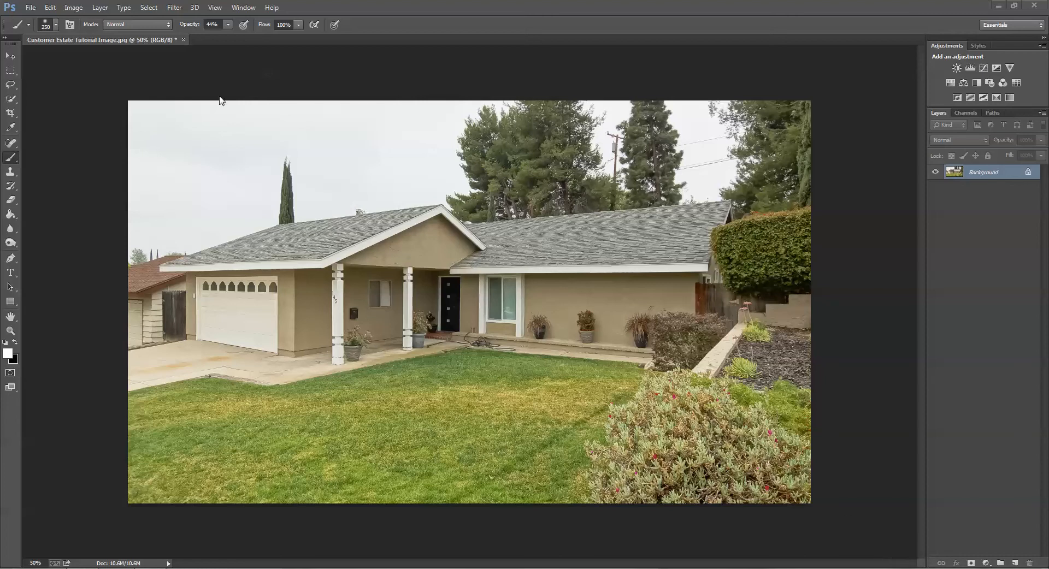
Place the Sweet bubbles.jpg sky image from the Sweet Skies Image Files folder into the house photo.
{"action": "left_click", "coordinate": [32, 8]}
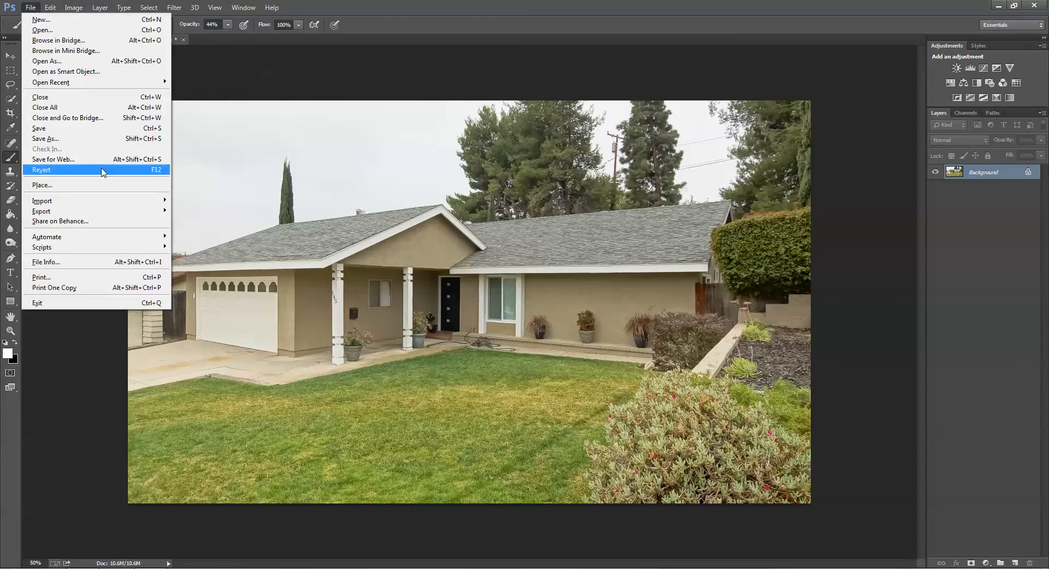
{"action": "left_click", "coordinate": [98, 185]}
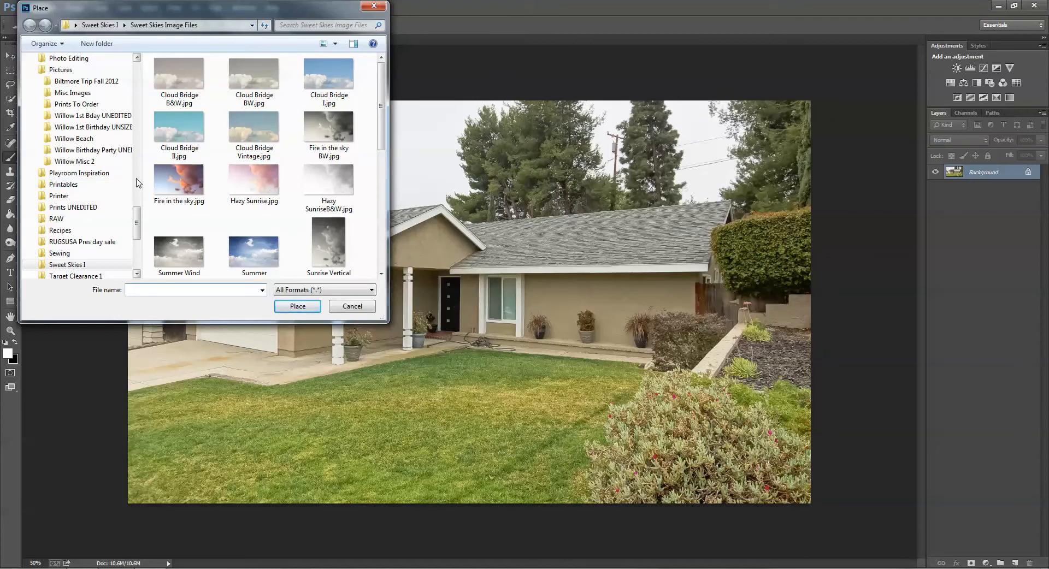
{"action": "left_click", "coordinate": [380, 275]}
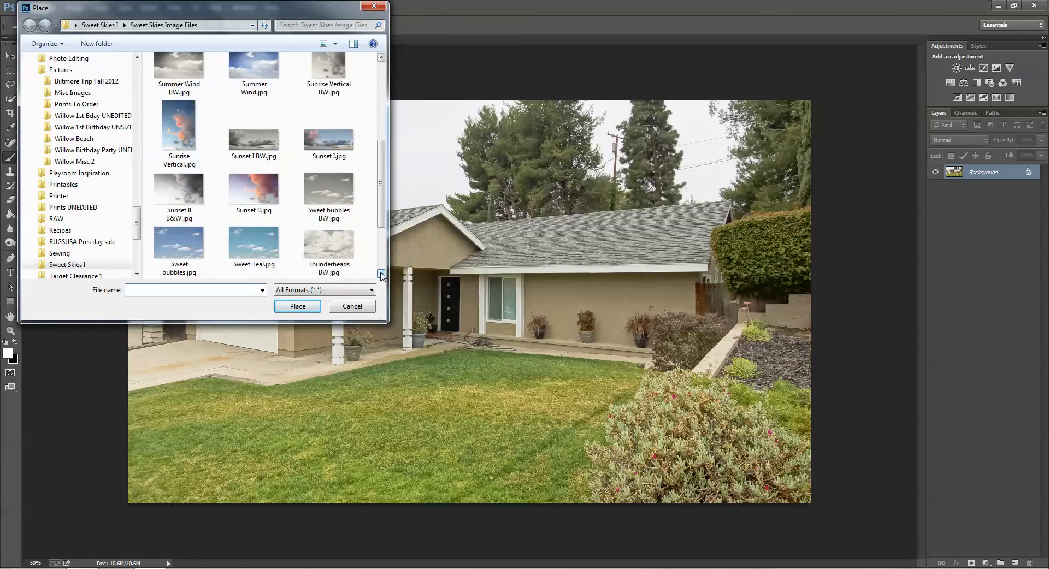
{"action": "left_click", "coordinate": [381, 274]}
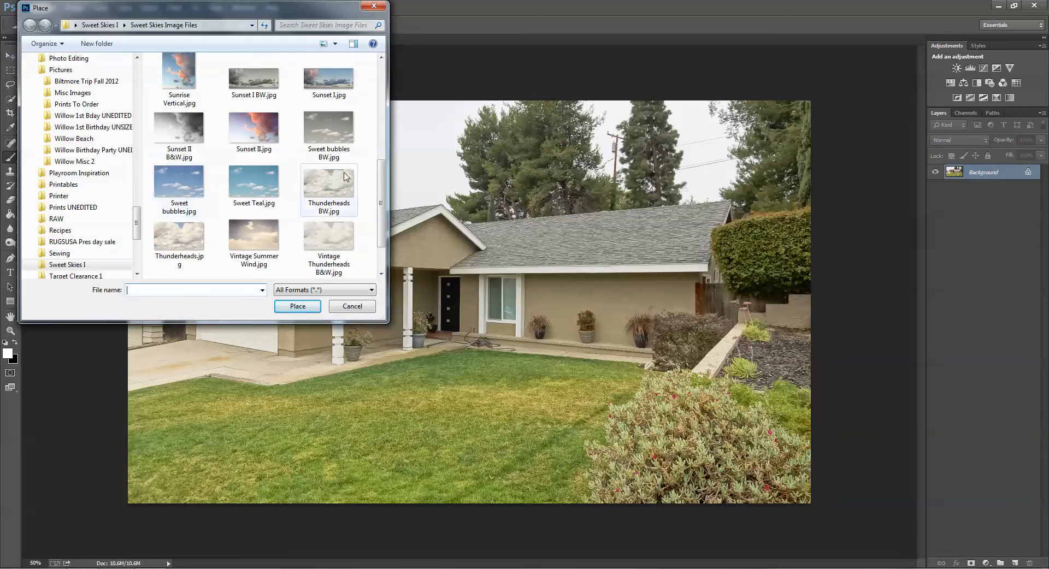
{"action": "left_click", "coordinate": [382, 60]}
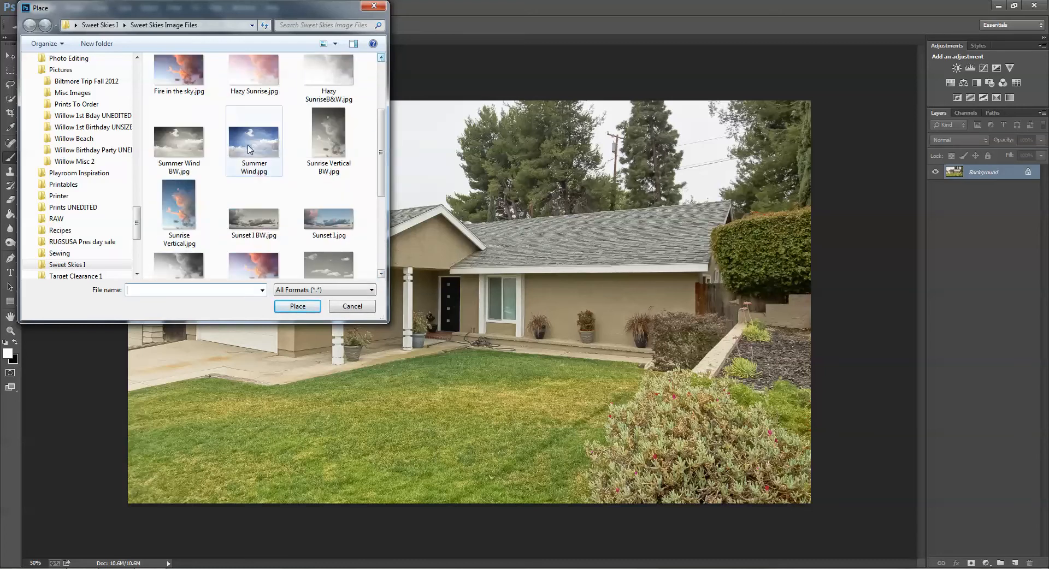
{"action": "left_click", "coordinate": [381, 274]}
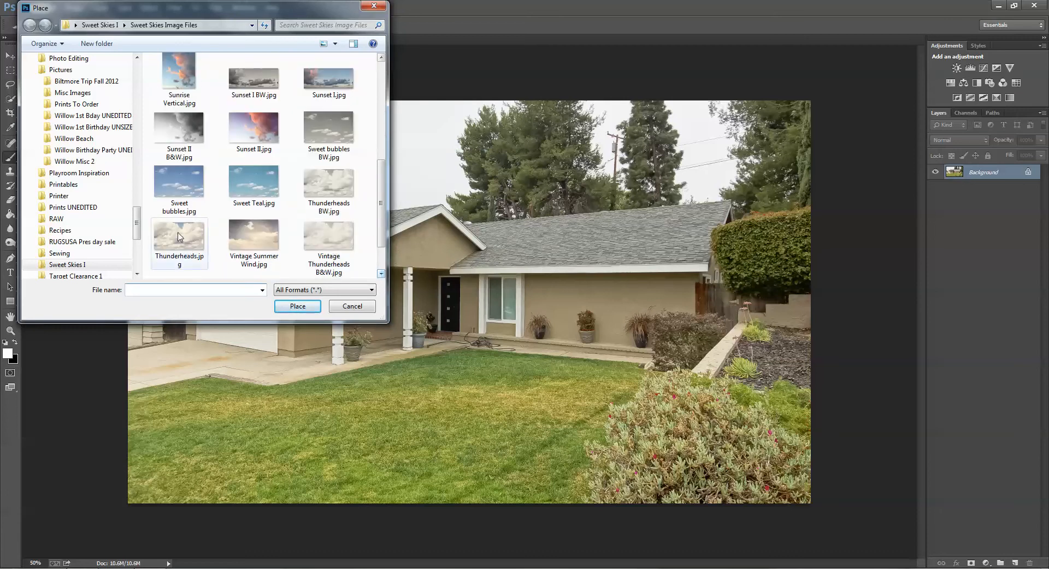
{"action": "double_click", "coordinate": [184, 194]}
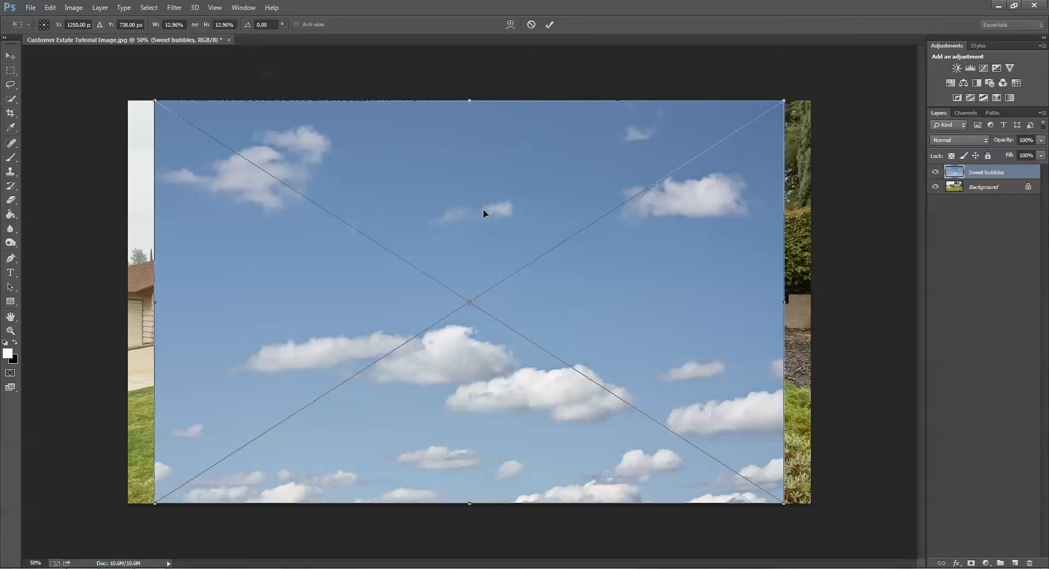
Scale the placed sky to about 14% so it spans the photo's width, with its lower edge at the house's eaves, and commit it.
{"action": "left_click_drag", "start_coordinate": [483, 212], "coordinate": [443, 112]}
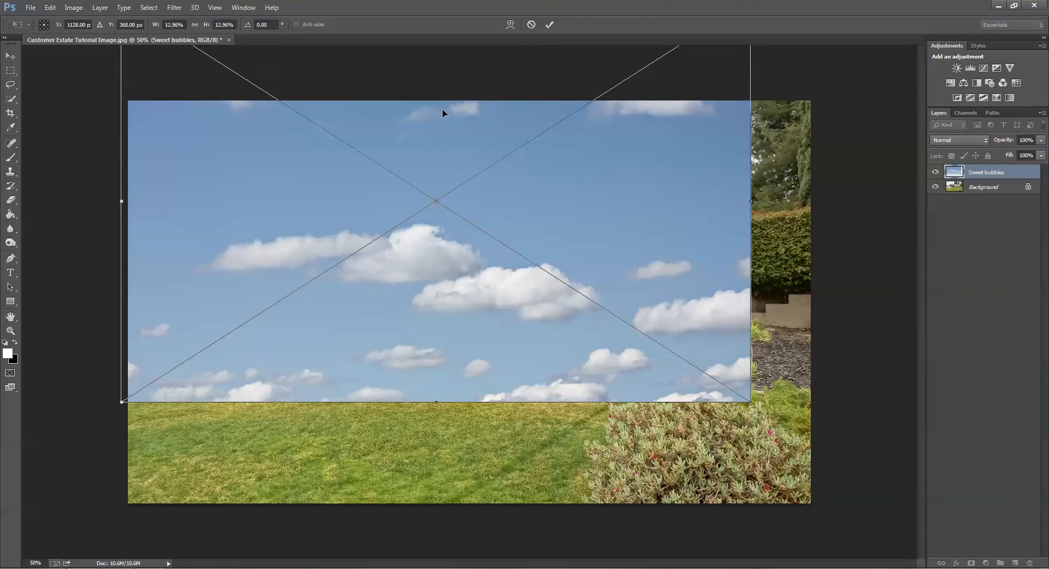
{"action": "left_click_drag", "start_coordinate": [445, 159], "coordinate": [450, 4]}
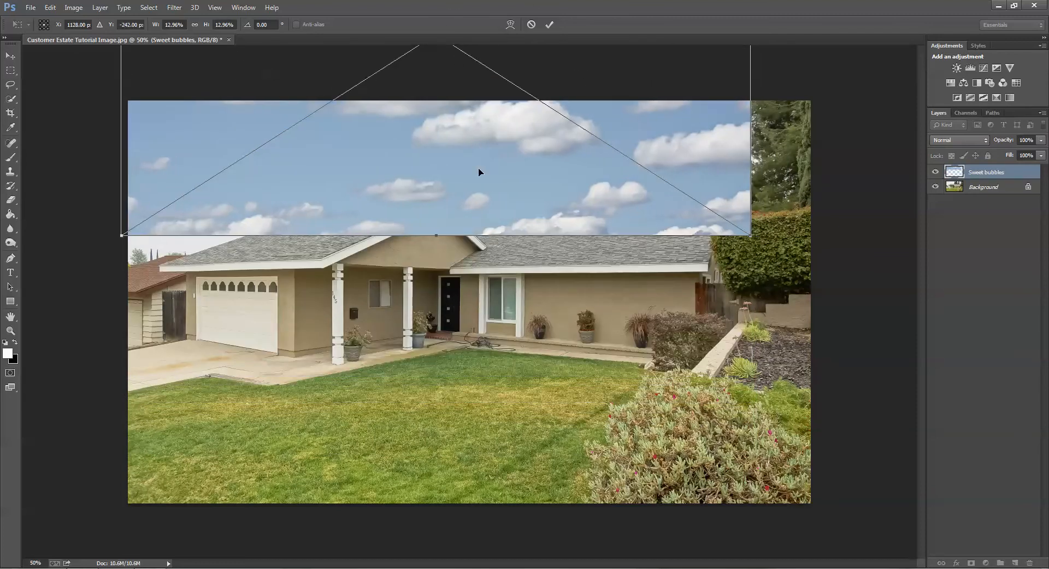
{"action": "left_click_drag", "start_coordinate": [430, 131], "coordinate": [378, 164]}
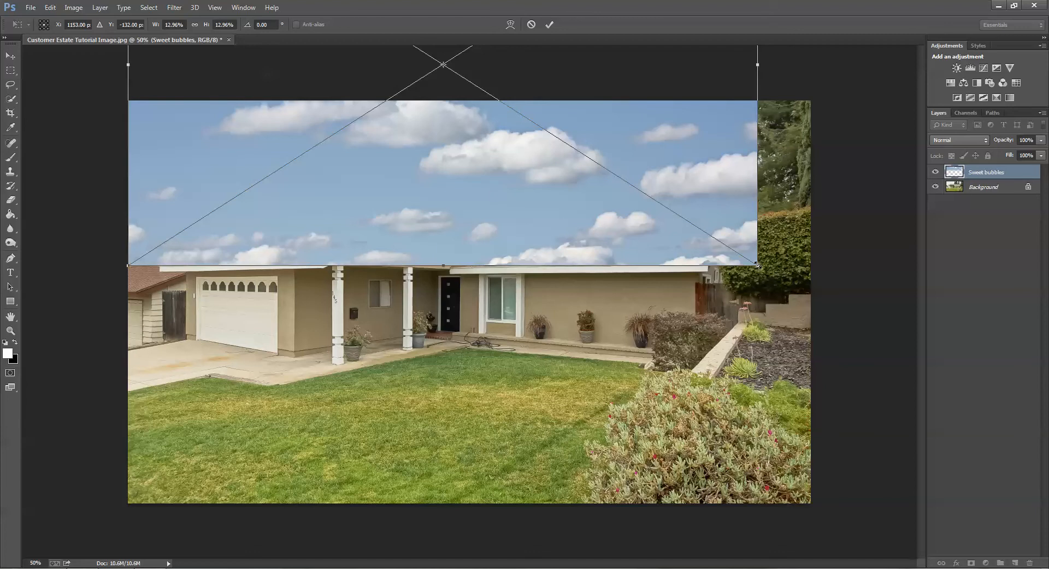
{"action": "left_click_drag", "start_coordinate": [757, 265], "coordinate": [802, 316]}
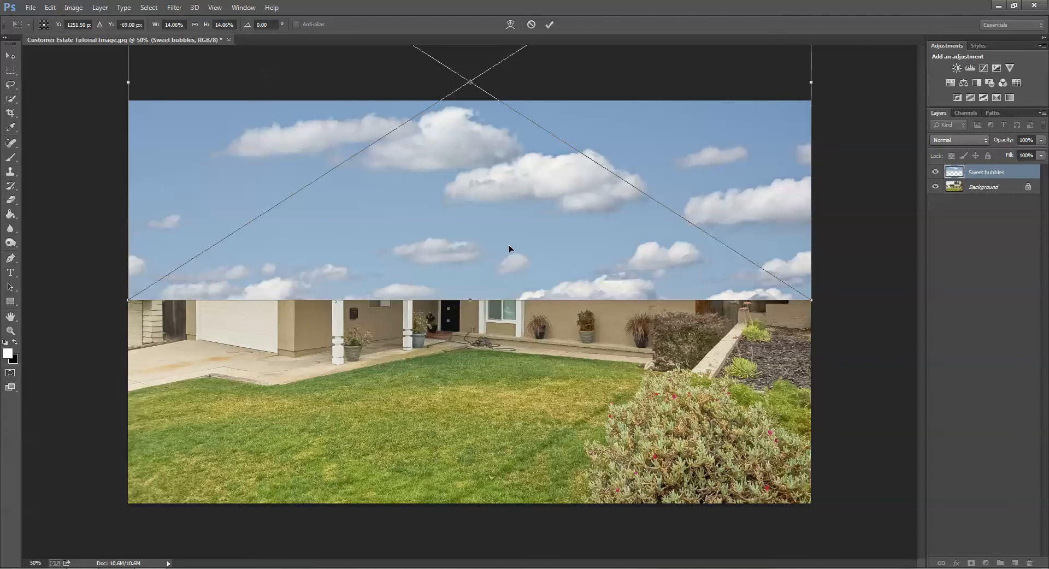
{"action": "left_click_drag", "start_coordinate": [508, 245], "coordinate": [477, 213]}
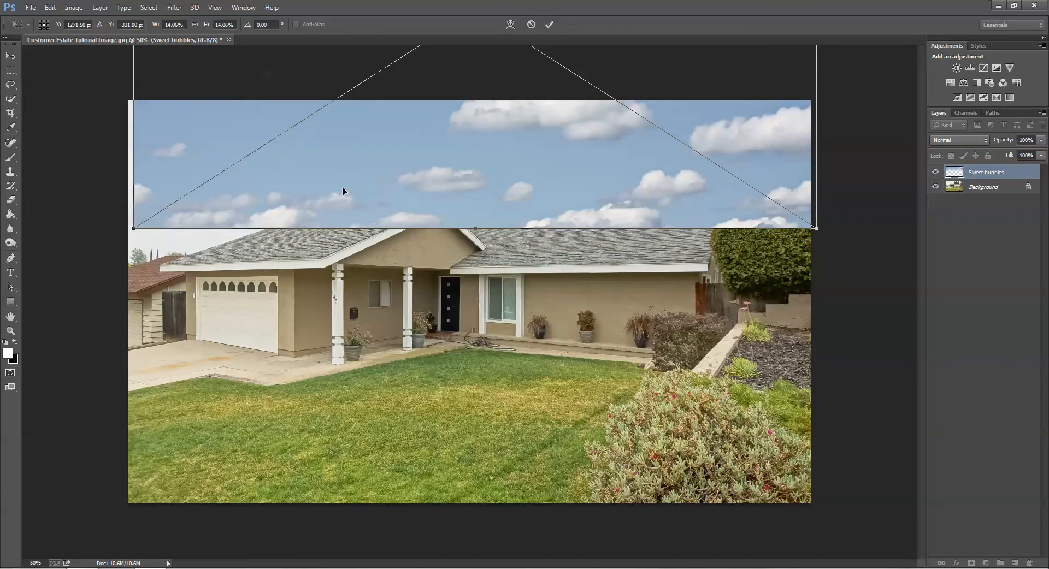
{"action": "left_click_drag", "start_coordinate": [343, 190], "coordinate": [337, 226]}
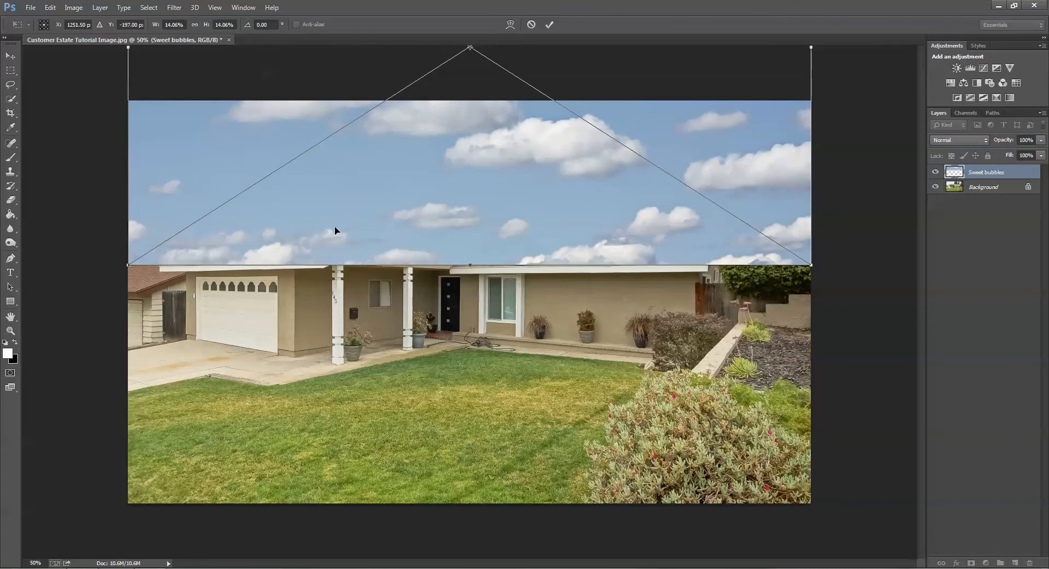
{"action": "left_click", "coordinate": [550, 24]}
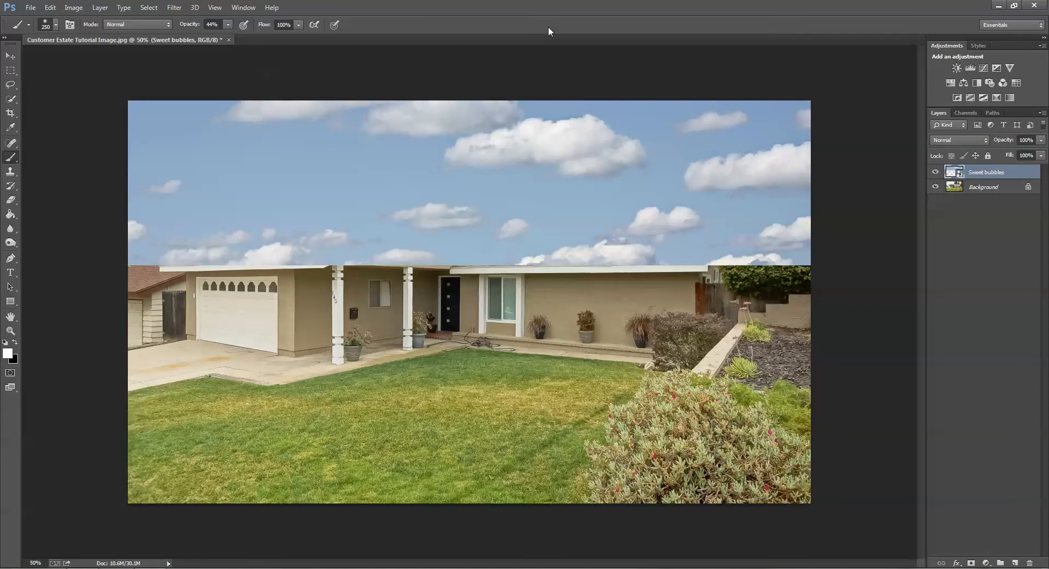
Set the Sweet bubbles layer's blend mode to Darker Color and compare the photo with and without the sky.
{"action": "left_click", "coordinate": [972, 140]}
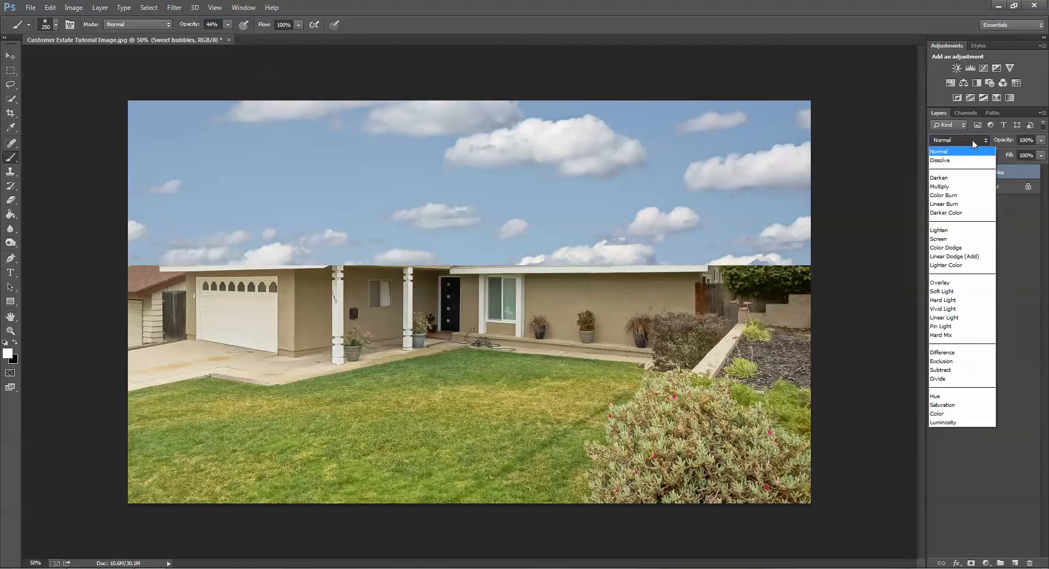
{"action": "left_click", "coordinate": [955, 213]}
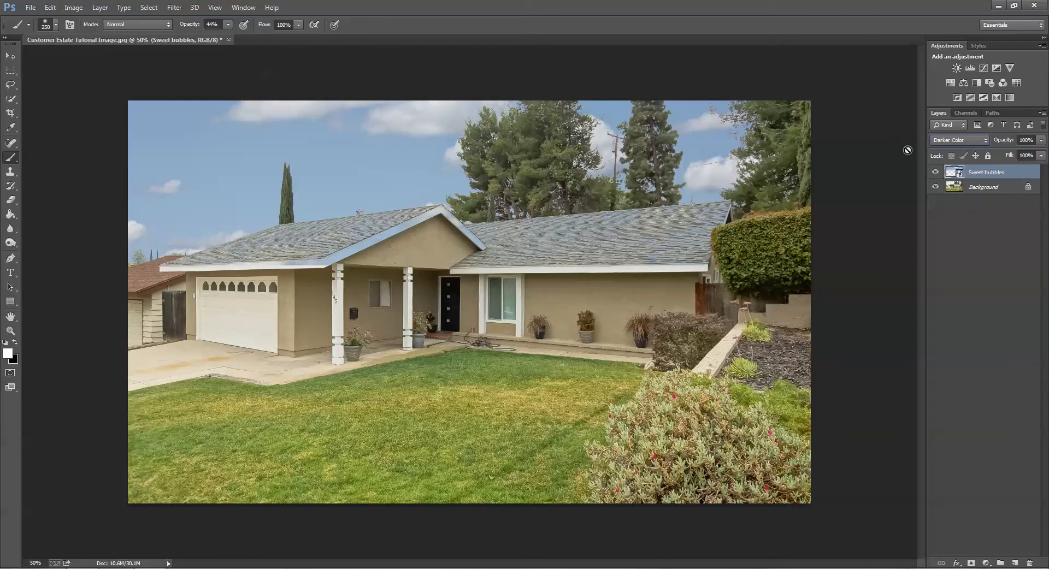
{"action": "left_click", "coordinate": [936, 172]}
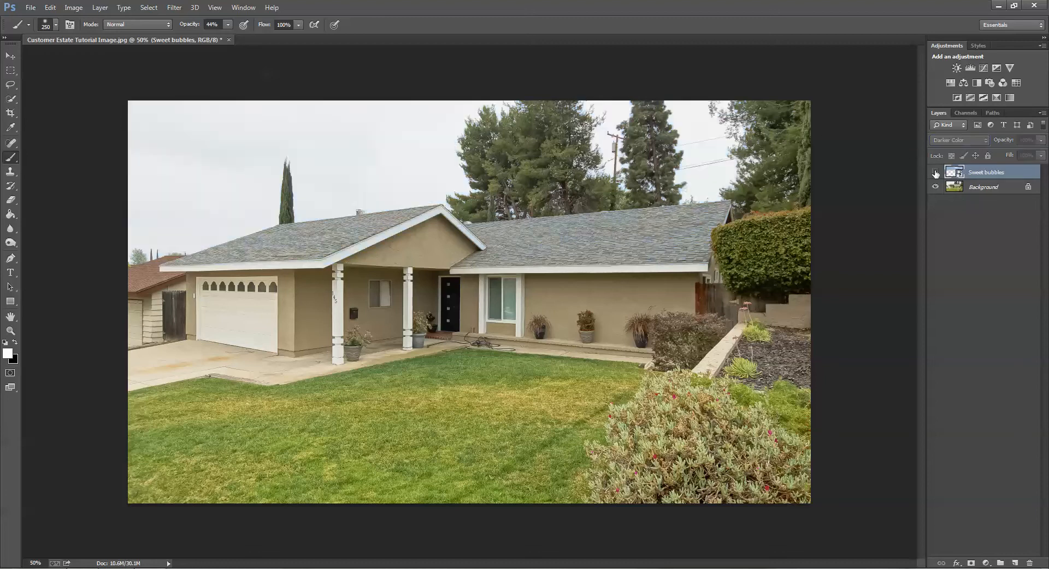
{"action": "left_click", "coordinate": [936, 173]}
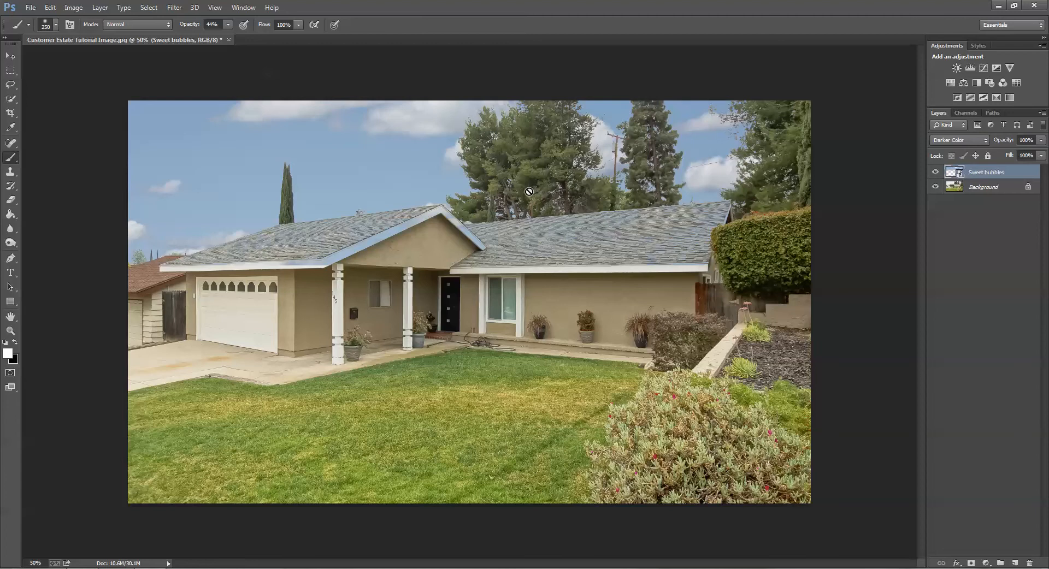
Add a Reveal All layer mask to the Sweet bubbles layer and make black the foreground colour.
{"action": "left_click", "coordinate": [99, 9]}
{"action": "mouse_move", "coordinate": [120, 143]}
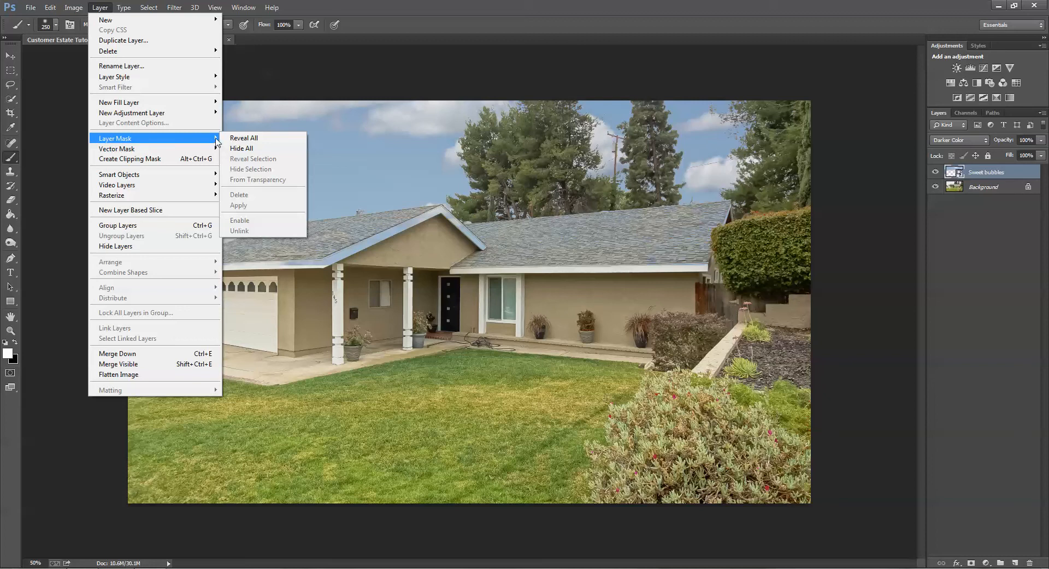
{"action": "left_click", "coordinate": [240, 138]}
{"action": "key", "text": "x"}
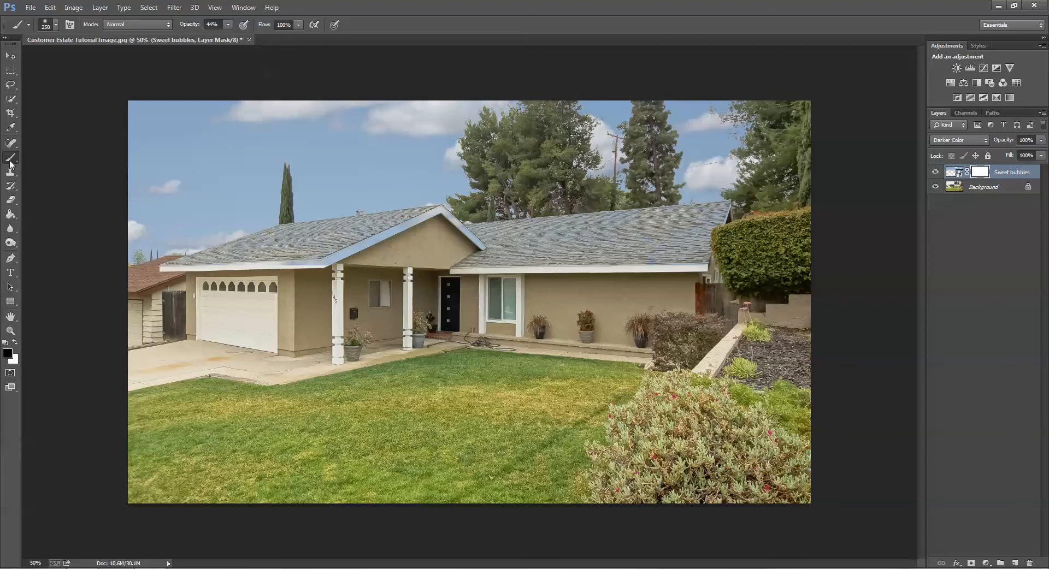
Set the brush opacity to 100%, raise its hardness slightly, and target the Sweet bubbles layer mask.
{"action": "left_click", "coordinate": [228, 26]}
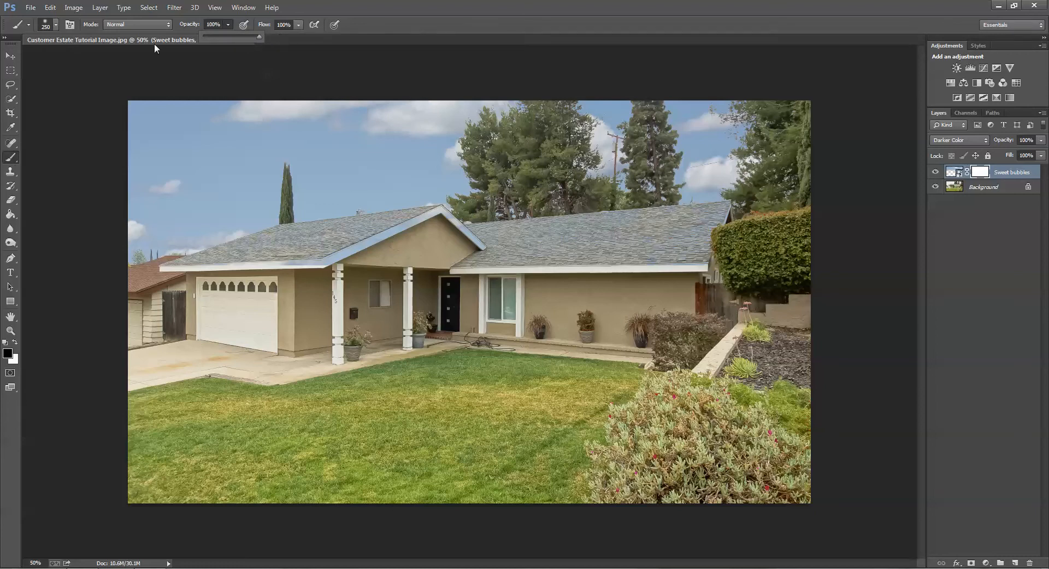
{"action": "left_click", "coordinate": [56, 25]}
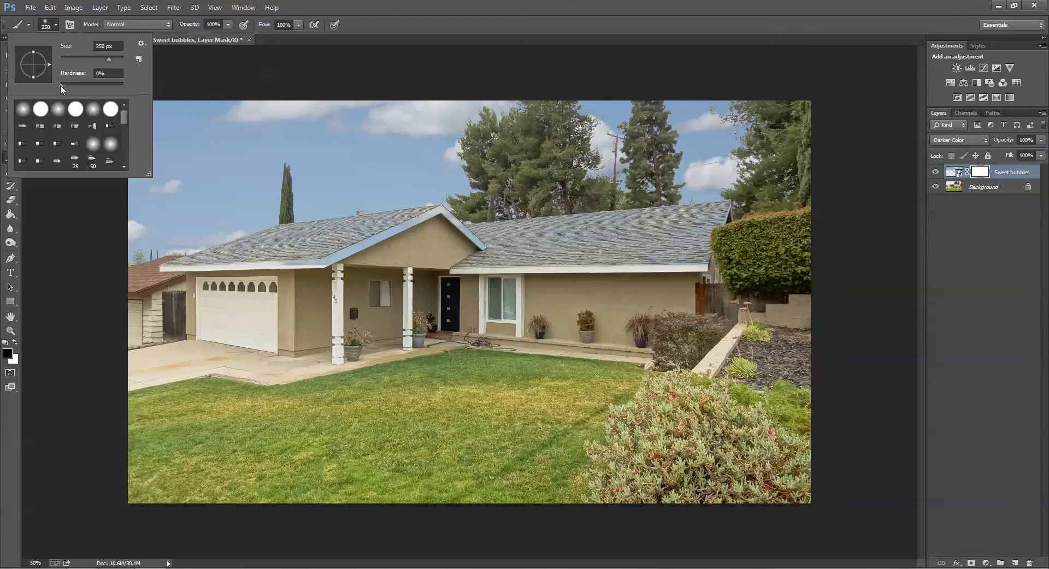
{"action": "left_click_drag", "start_coordinate": [60, 85], "coordinate": [71, 84]}
{"action": "left_click", "coordinate": [984, 174]}
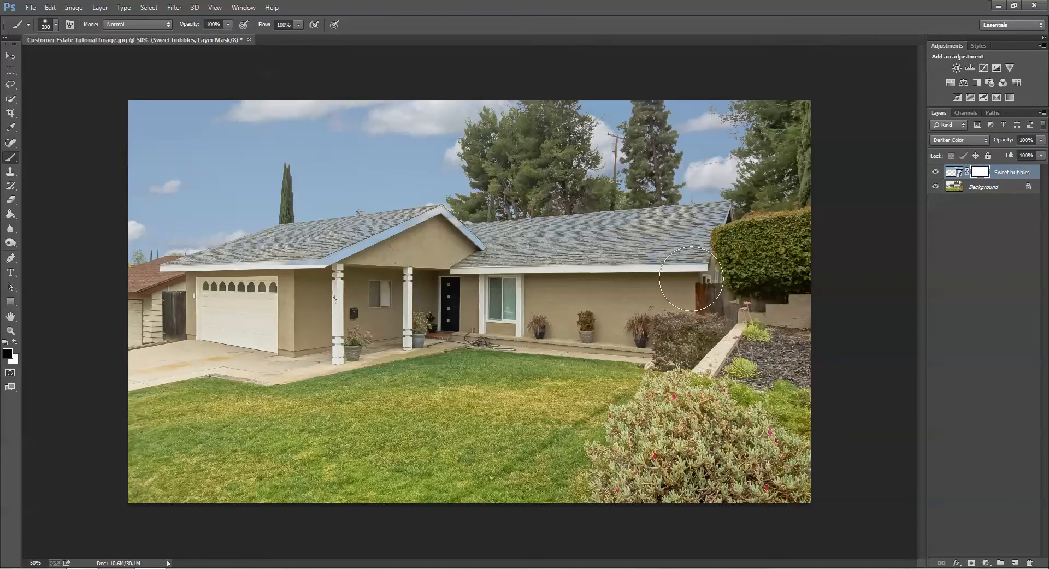
Paint black on the mask with a 100 px brush over the roof and white trim to remove the sky's blue tint.
{"action": "key", "text": "bracketleft"}
{"action": "key", "text": "bracketleft"}
{"action": "key", "text": "bracketleft"}
{"action": "key", "text": "bracketleft"}
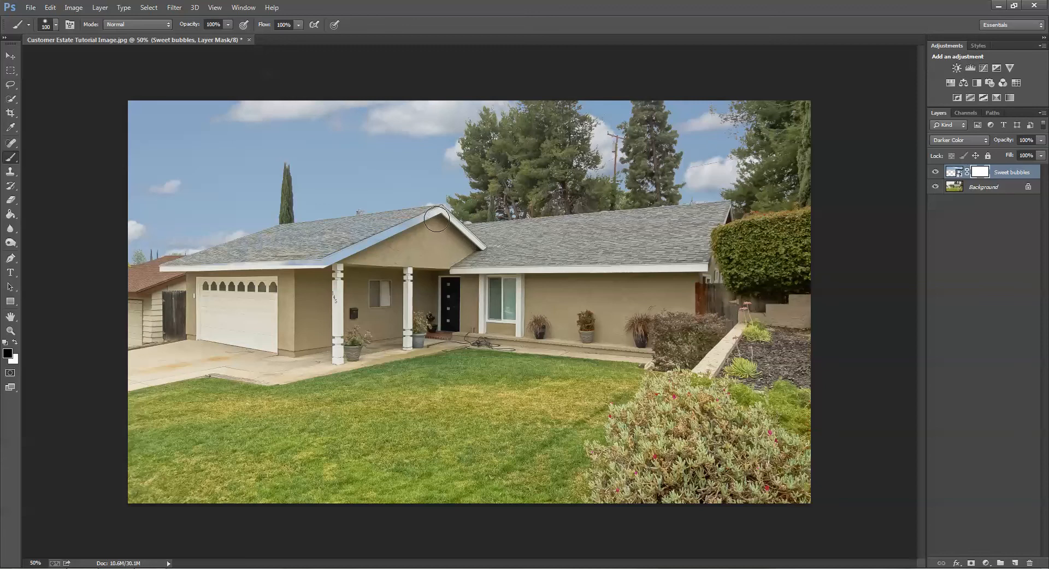
{"action": "left_click_drag", "start_coordinate": [436, 219], "coordinate": [285, 262]}
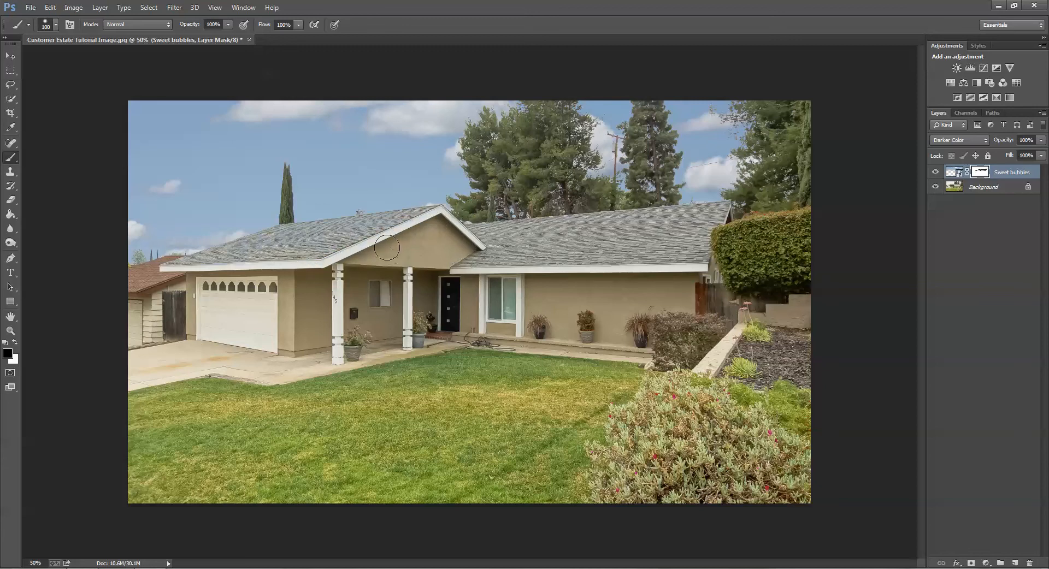
{"action": "mouse_move", "coordinate": [432, 220]}
{"action": "left_mouse_down"}
{"action": "mouse_move", "coordinate": [405, 232]}
{"action": "mouse_move", "coordinate": [352, 231]}
{"action": "left_mouse_up"}
{"action": "left_click_drag", "start_coordinate": [424, 220], "coordinate": [276, 250]}
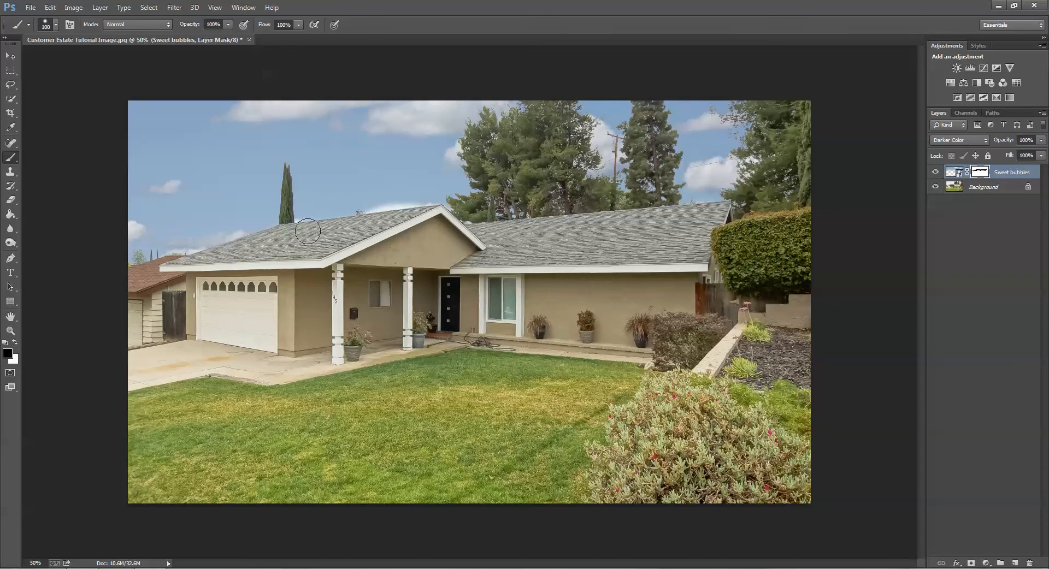
{"action": "mouse_move", "coordinate": [308, 231]}
{"action": "left_mouse_down"}
{"action": "mouse_move", "coordinate": [430, 216]}
{"action": "mouse_move", "coordinate": [328, 226]}
{"action": "mouse_move", "coordinate": [303, 246]}
{"action": "mouse_move", "coordinate": [304, 264]}
{"action": "left_mouse_up"}
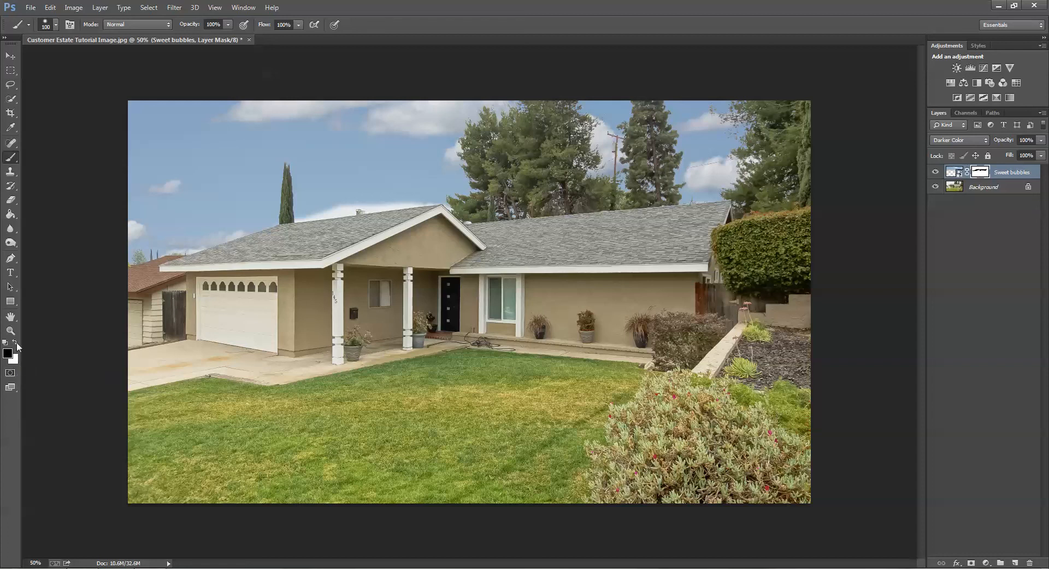
Paint white on the mask with a 60 px brush along the garage roof's ridge to restore the sky above it.
{"action": "left_click", "coordinate": [14, 343]}
{"action": "key", "text": "bracketleft"}
{"action": "key", "text": "ctrl+plus"}
{"action": "key", "text": "ctrl+plus"}
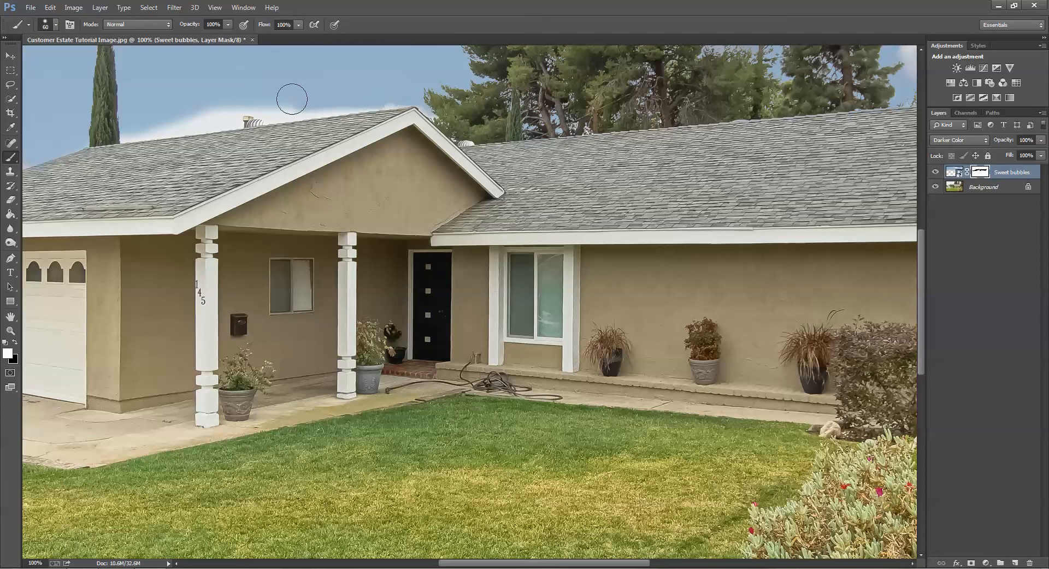
{"action": "mouse_move", "coordinate": [250, 107]}
{"action": "left_mouse_down"}
{"action": "mouse_move", "coordinate": [116, 126]}
{"action": "mouse_move", "coordinate": [231, 116]}
{"action": "mouse_move", "coordinate": [256, 97]}
{"action": "mouse_move", "coordinate": [282, 108]}
{"action": "mouse_move", "coordinate": [391, 91]}
{"action": "left_mouse_up"}
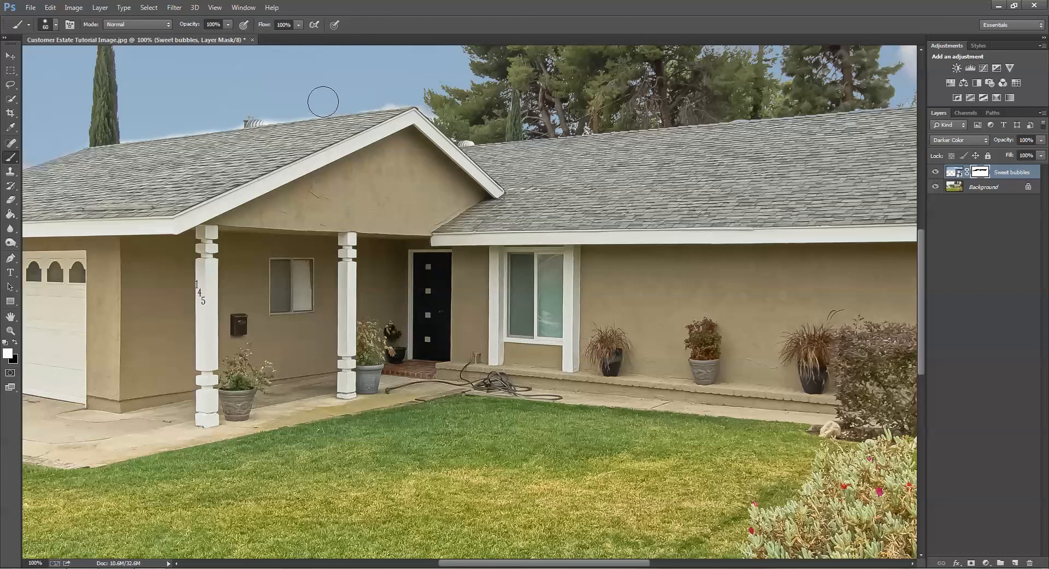
{"action": "mouse_move", "coordinate": [272, 114]}
{"action": "left_mouse_down"}
{"action": "mouse_move", "coordinate": [251, 106]}
{"action": "mouse_move", "coordinate": [129, 117]}
{"action": "mouse_move", "coordinate": [199, 119]}
{"action": "mouse_move", "coordinate": [290, 96]}
{"action": "mouse_move", "coordinate": [316, 104]}
{"action": "mouse_move", "coordinate": [296, 103]}
{"action": "left_mouse_up"}
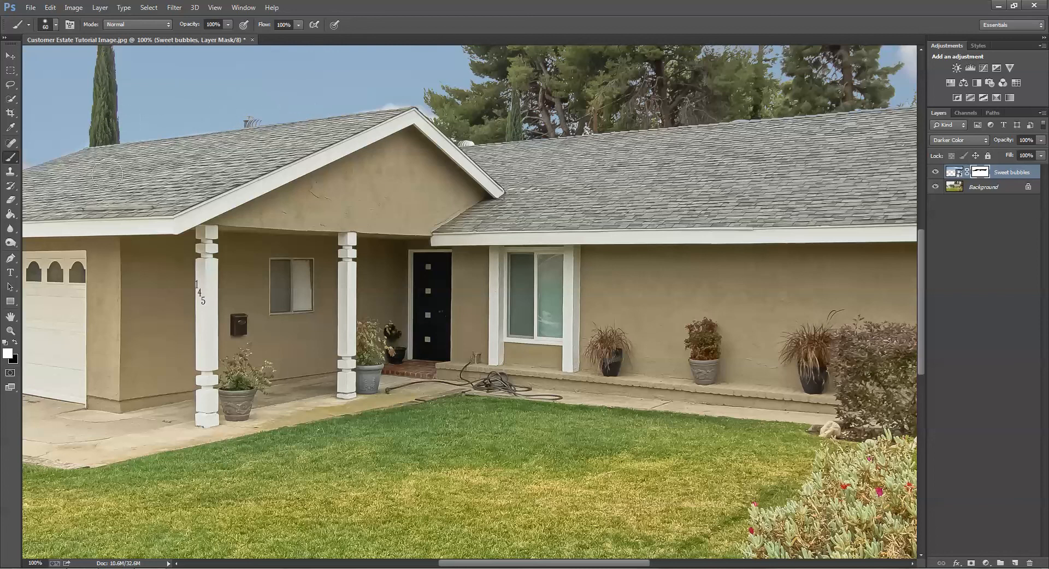
Paint black on the mask with a small 25 px brush along the garage roof's upper edge to clean up the shingles.
{"action": "left_click", "coordinate": [15, 343]}
{"action": "key", "text": "bracketleft"}
{"action": "key", "text": "bracketleft"}
{"action": "key", "text": "bracketleft"}
{"action": "key", "text": "bracketleft"}
{"action": "key", "text": "bracketleft"}
{"action": "key", "text": "bracketleft"}
{"action": "mouse_move", "coordinate": [261, 131]}
{"action": "left_mouse_down"}
{"action": "mouse_move", "coordinate": [341, 120]}
{"action": "mouse_move", "coordinate": [201, 139]}
{"action": "mouse_move", "coordinate": [143, 160]}
{"action": "left_mouse_up"}
Paint white on the mask beside the roof vent to restore the sky there, and view the whole photo.
{"action": "left_click", "coordinate": [15, 342]}
{"action": "mouse_move", "coordinate": [232, 123]}
{"action": "left_mouse_down"}
{"action": "mouse_move", "coordinate": [187, 129]}
{"action": "mouse_move", "coordinate": [386, 104]}
{"action": "mouse_move", "coordinate": [236, 120]}
{"action": "left_mouse_up"}
{"action": "key", "text": "ctrl+0"}
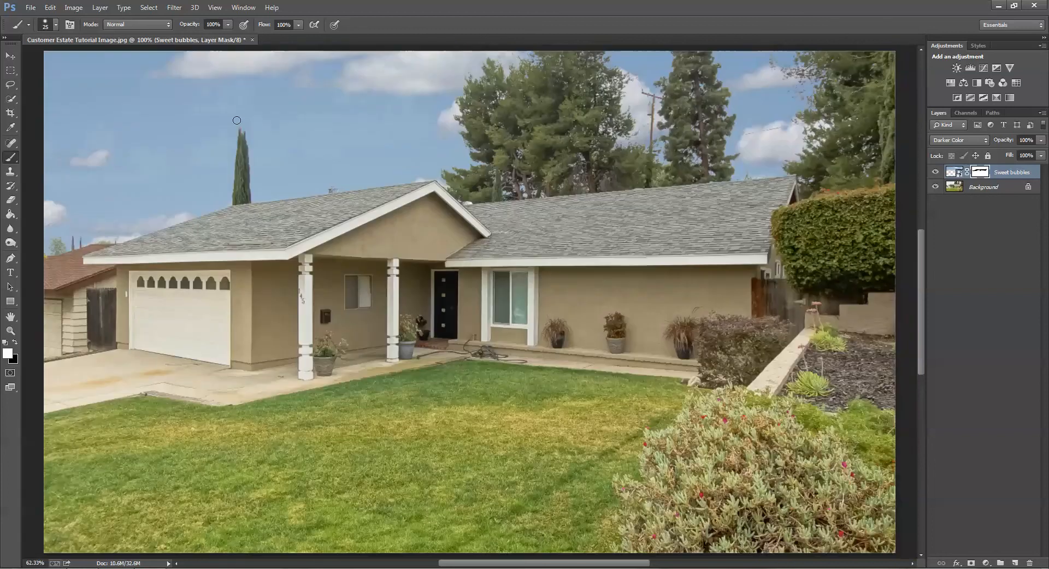
{"action": "key", "text": "ctrl+minus"}
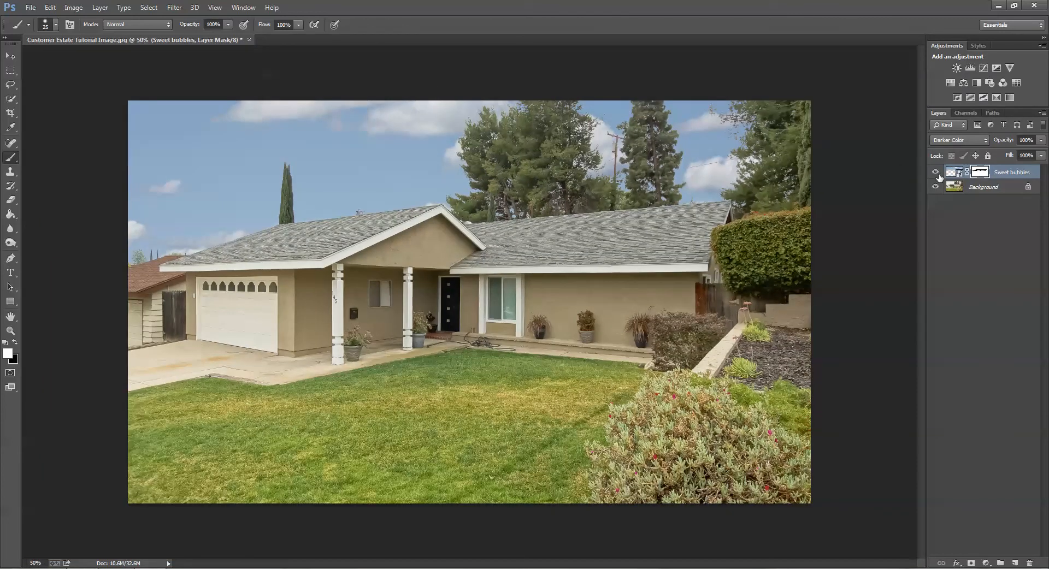
Toggle the Sweet bubbles layer's visibility to compare the photo before and after the sky replacement.
{"action": "left_click", "coordinate": [935, 173]}
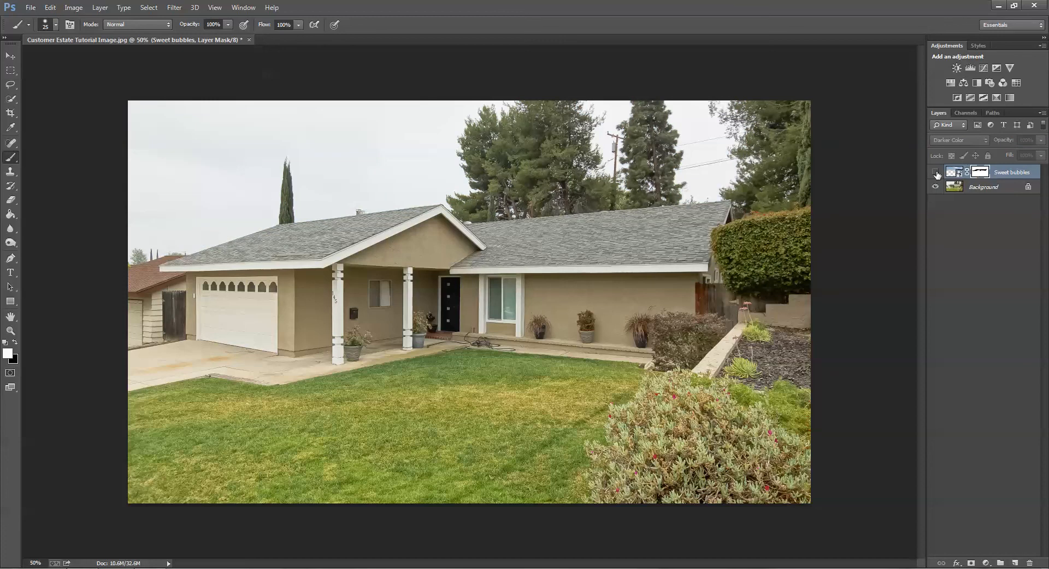
{"action": "left_click", "coordinate": [936, 173]}
{"action": "left_click", "coordinate": [936, 173]}
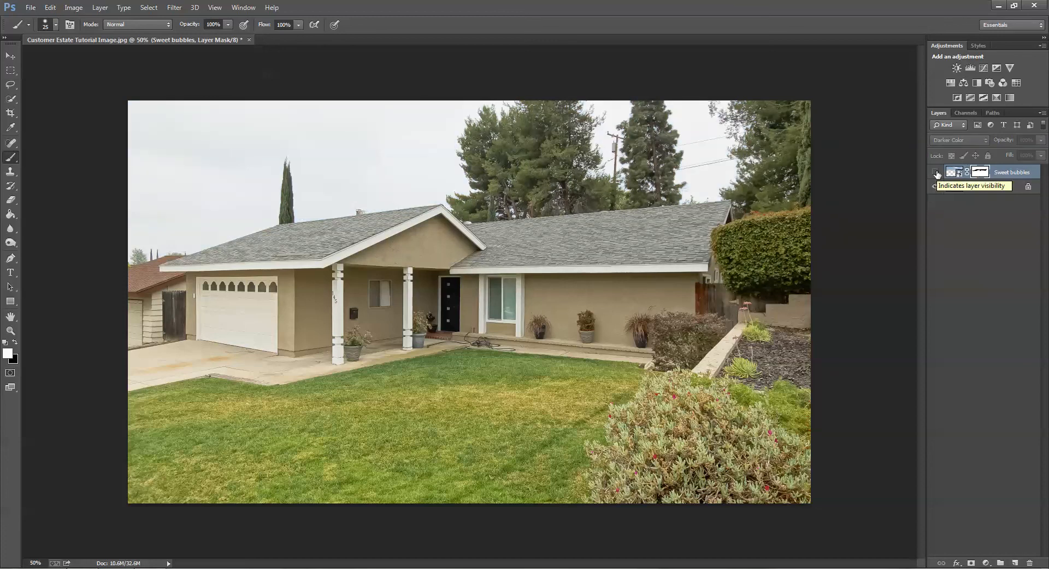
{"action": "left_click", "coordinate": [936, 172]}
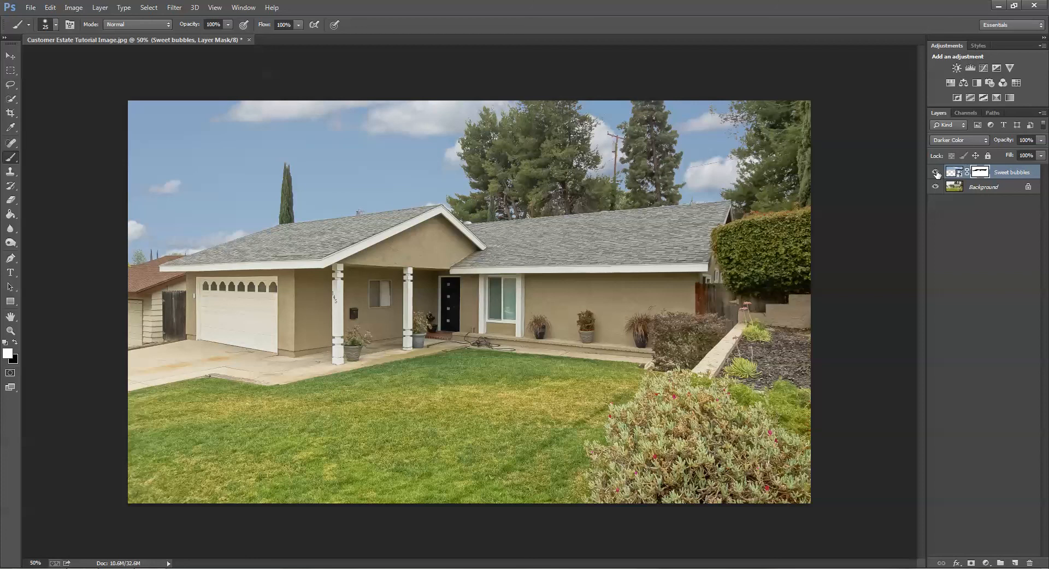
Hide and reshow the Sweet bubbles layer to check the new sky against the original overcast one.
{"action": "left_click", "coordinate": [936, 174]}
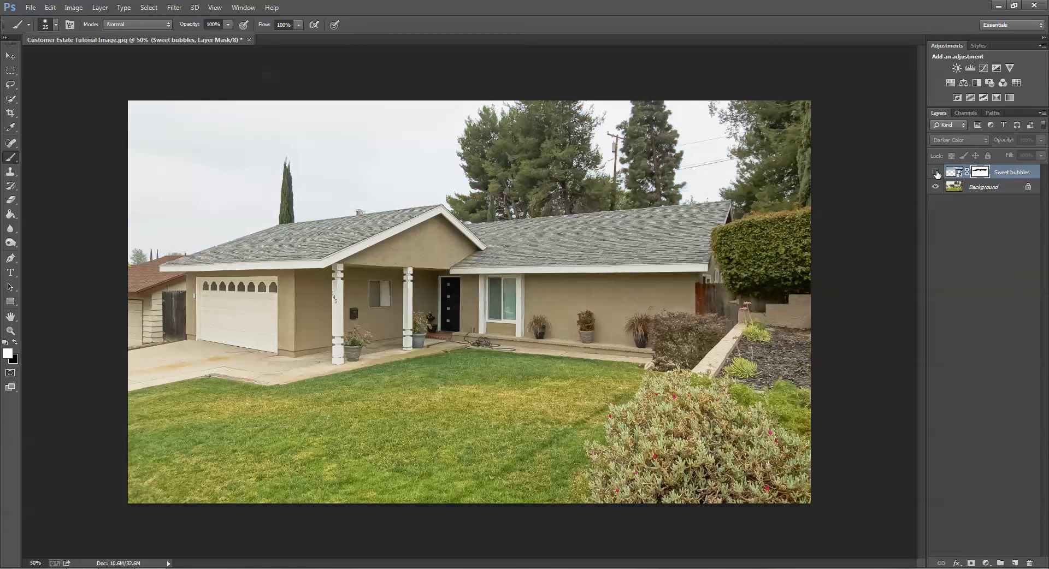
{"action": "left_click", "coordinate": [936, 173]}
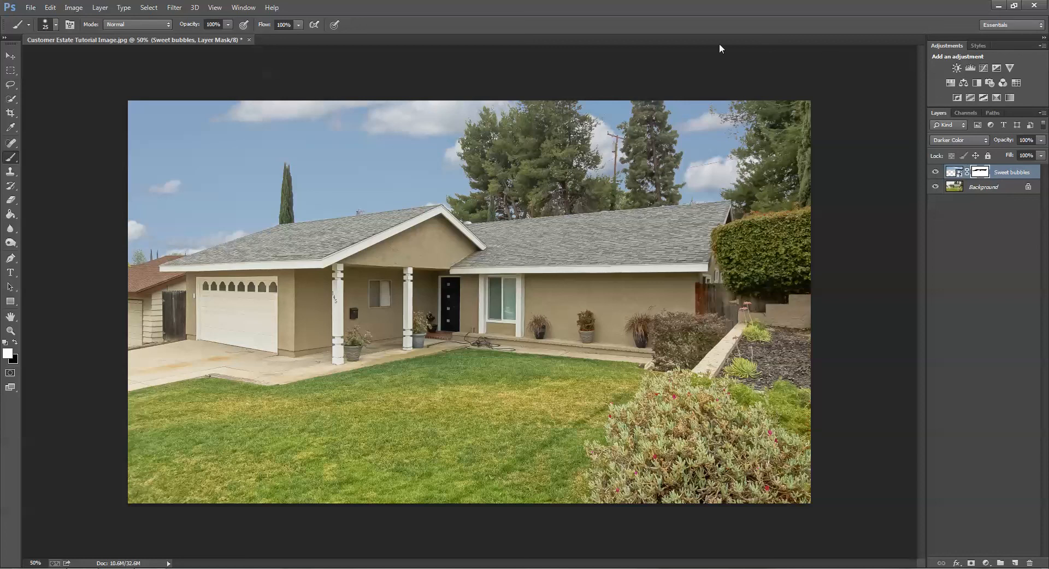
Run the Brush: Light Brush action from the Estate Collection set and target the Light Brush layer's mask.
{"action": "left_click", "coordinate": [244, 9]}
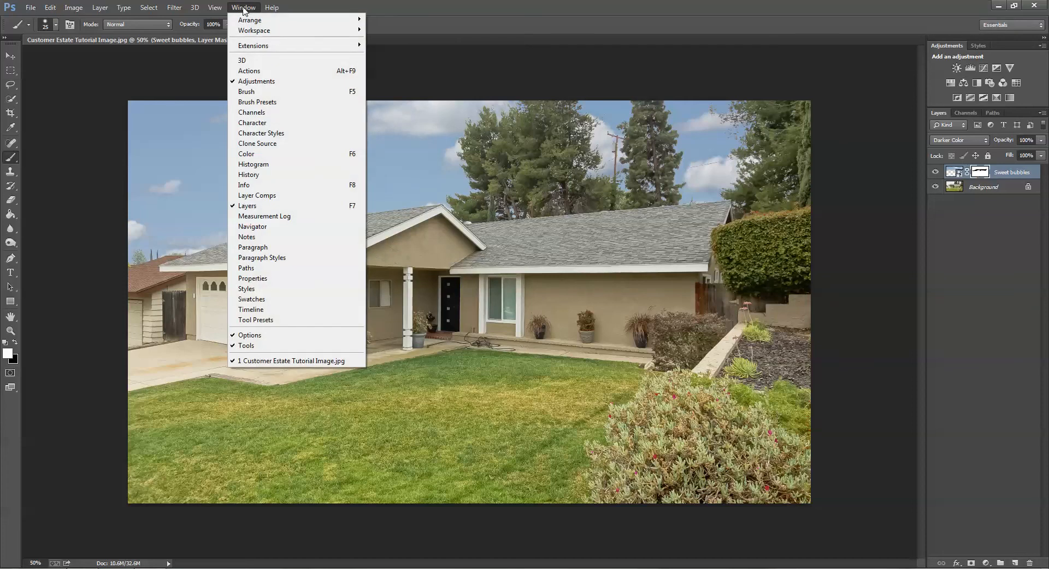
{"action": "left_click", "coordinate": [256, 72]}
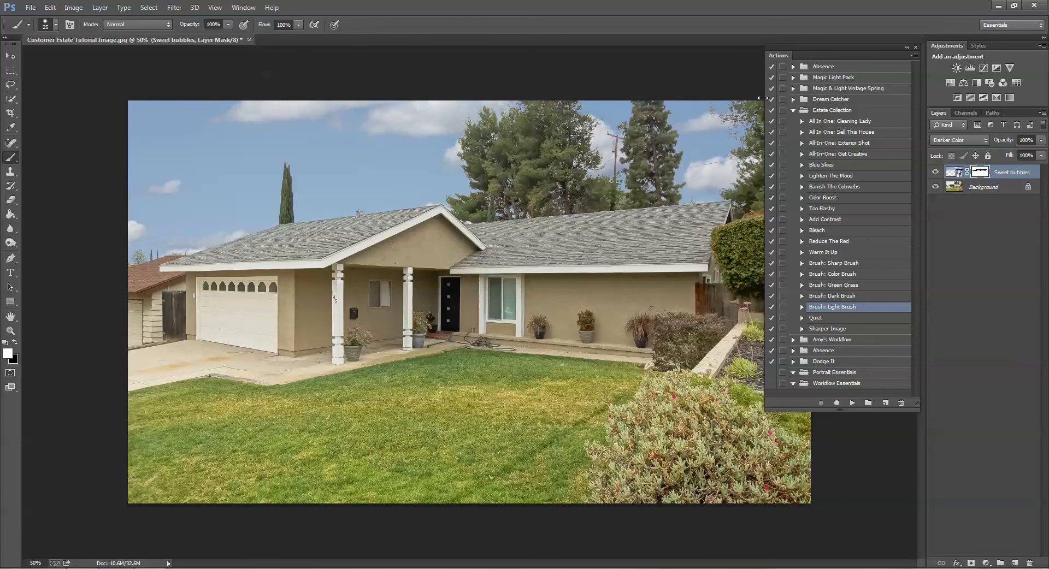
{"action": "key", "text": "ctrl+minus"}
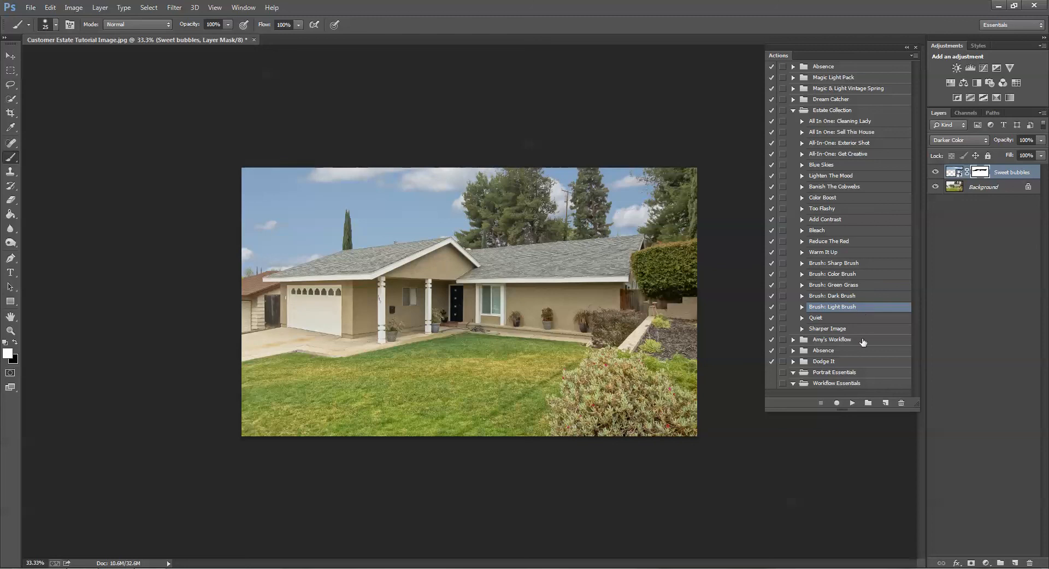
{"action": "left_click", "coordinate": [852, 404]}
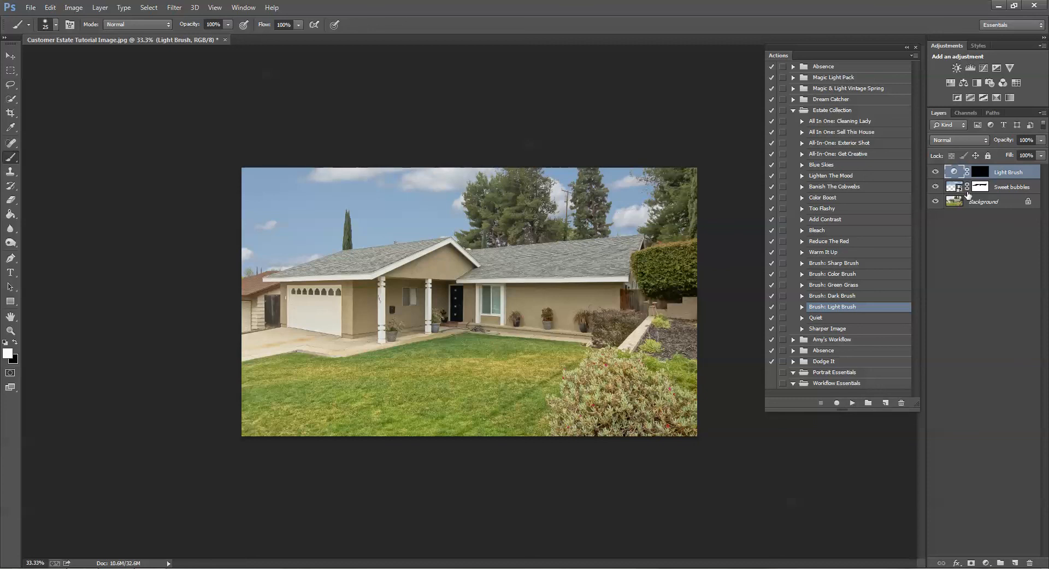
{"action": "left_click", "coordinate": [981, 173]}
Paint white on the Light Brush mask with a softened 500 px brush at 18% opacity across the open sky above the garage.
{"action": "left_click", "coordinate": [55, 25]}
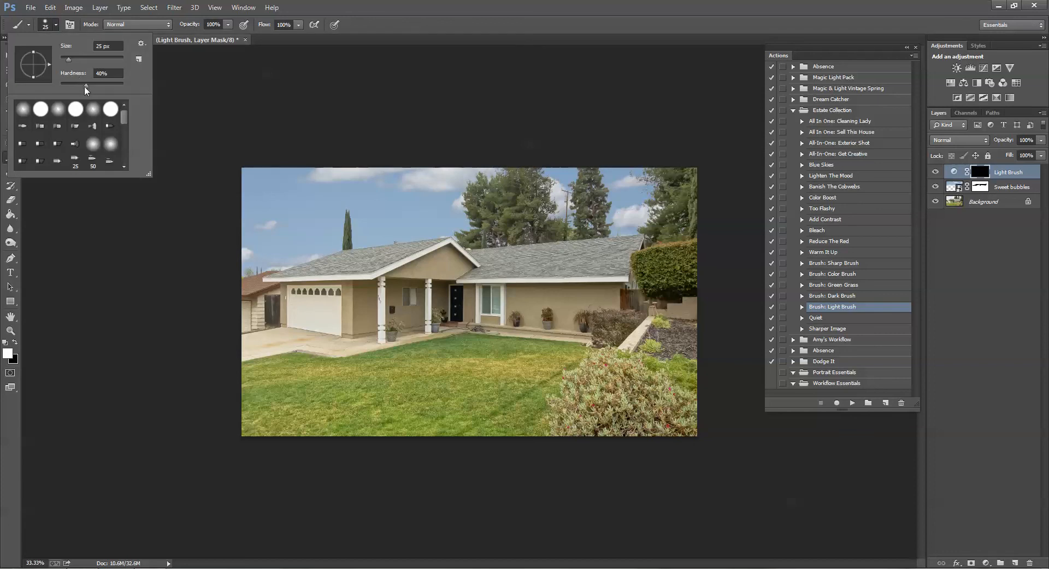
{"action": "left_click_drag", "start_coordinate": [85, 85], "coordinate": [64, 96]}
{"action": "left_click", "coordinate": [204, 227]}
{"action": "key", "text": "bracketright"}
{"action": "key", "text": "bracketright"}
{"action": "key", "text": "bracketright"}
{"action": "key", "text": "bracketright"}
{"action": "key", "text": "bracketright"}
{"action": "key", "text": "bracketright"}
{"action": "key", "text": "bracketright"}
{"action": "key", "text": "bracketright"}
{"action": "key", "text": "bracketright"}
{"action": "key", "text": "bracketright"}
{"action": "key", "text": "bracketright"}
{"action": "key", "text": "bracketright"}
{"action": "key", "text": "bracketright"}
{"action": "key", "text": "bracketright"}
{"action": "key", "text": "bracketright"}
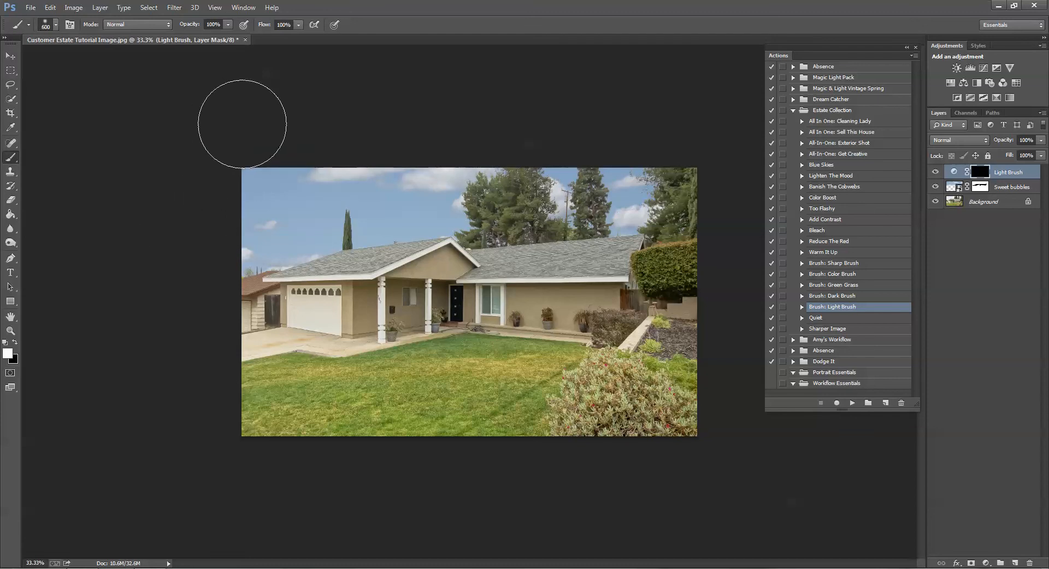
{"action": "key", "text": "bracketleft"}
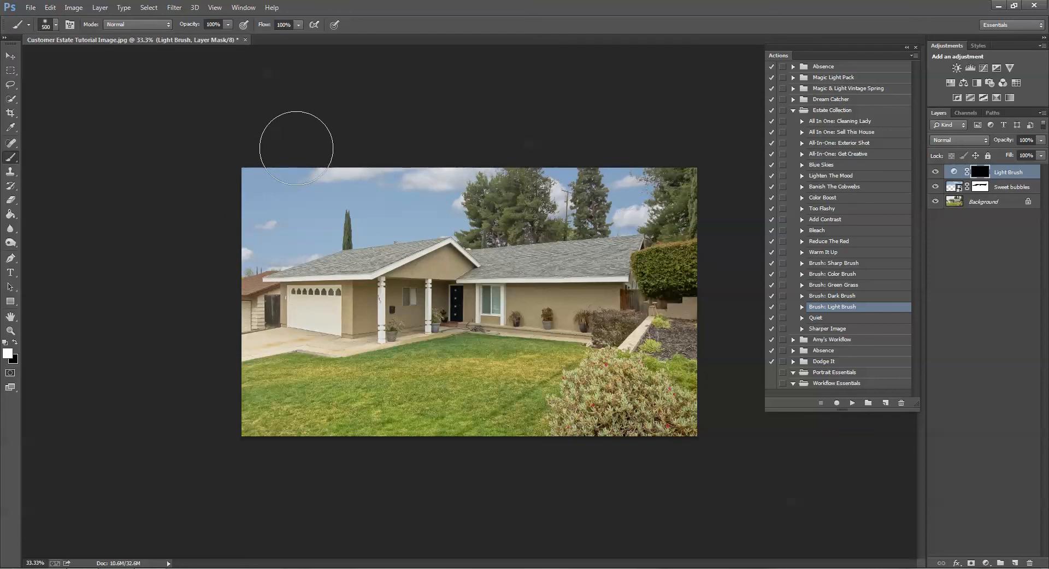
{"action": "left_click", "coordinate": [228, 24]}
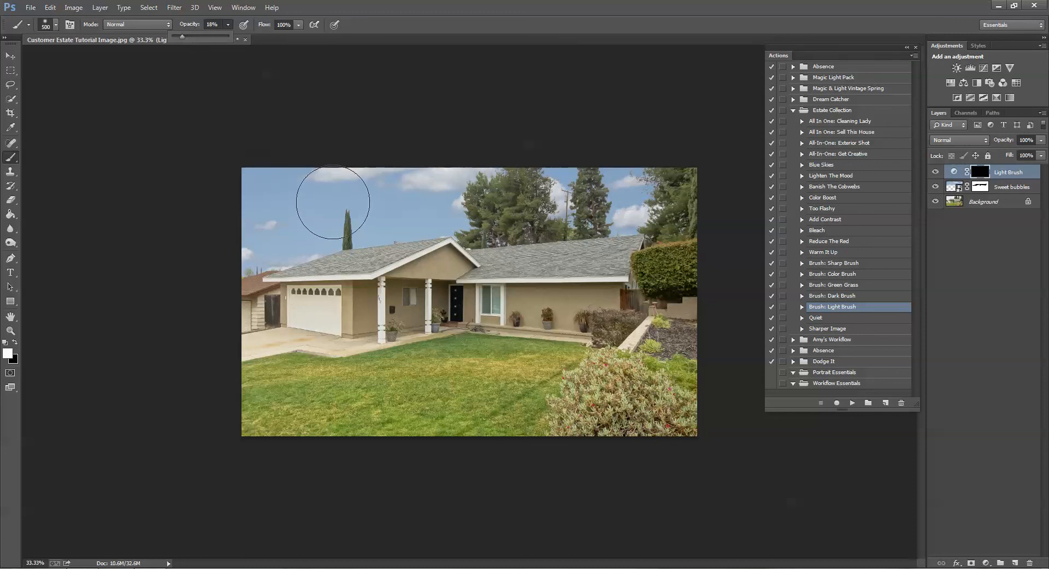
{"action": "left_click", "coordinate": [257, 180]}
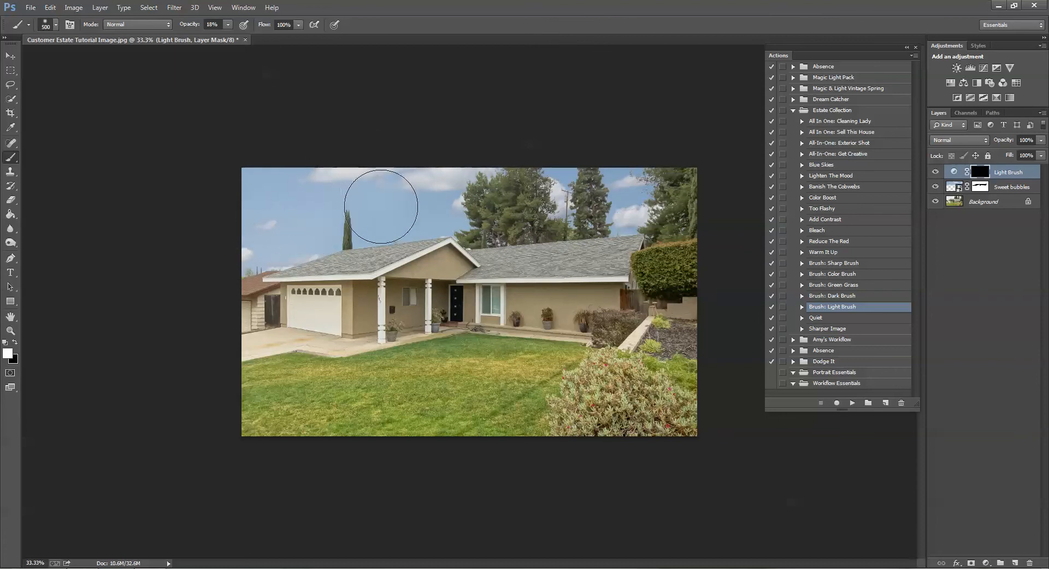
{"action": "left_click_drag", "start_coordinate": [421, 191], "coordinate": [436, 192]}
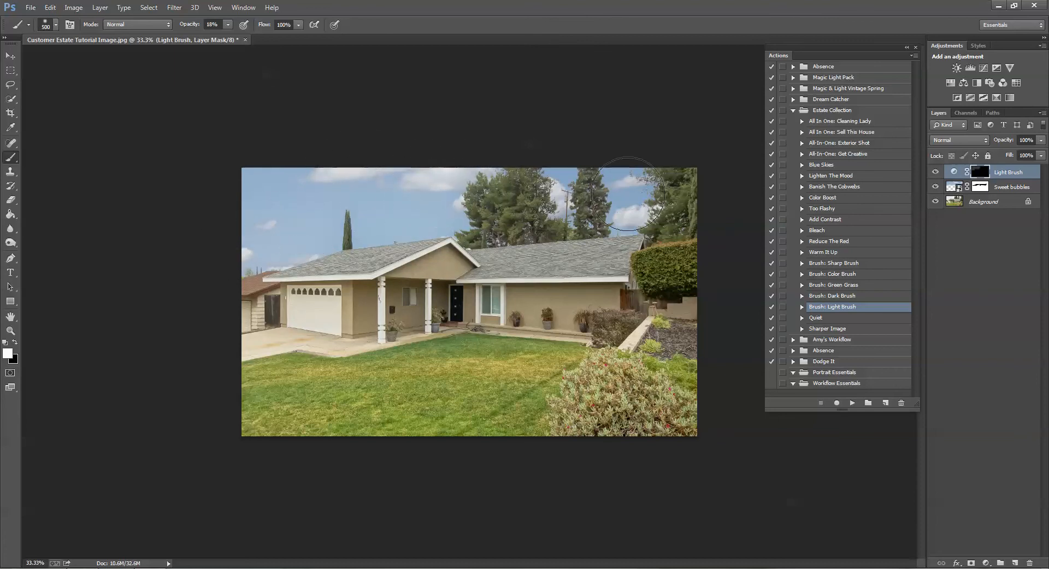
Paint white on the Light Brush mask with a smaller 300 px brush to lighten the sky between the tall trees.
{"action": "key", "text": "bracketleft"}
{"action": "key", "text": "bracketleft"}
{"action": "key", "text": "bracketleft"}
{"action": "key", "text": "bracketleft"}
{"action": "key", "text": "bracketleft"}
{"action": "key", "text": "bracketleft"}
{"action": "key", "text": "bracketleft"}
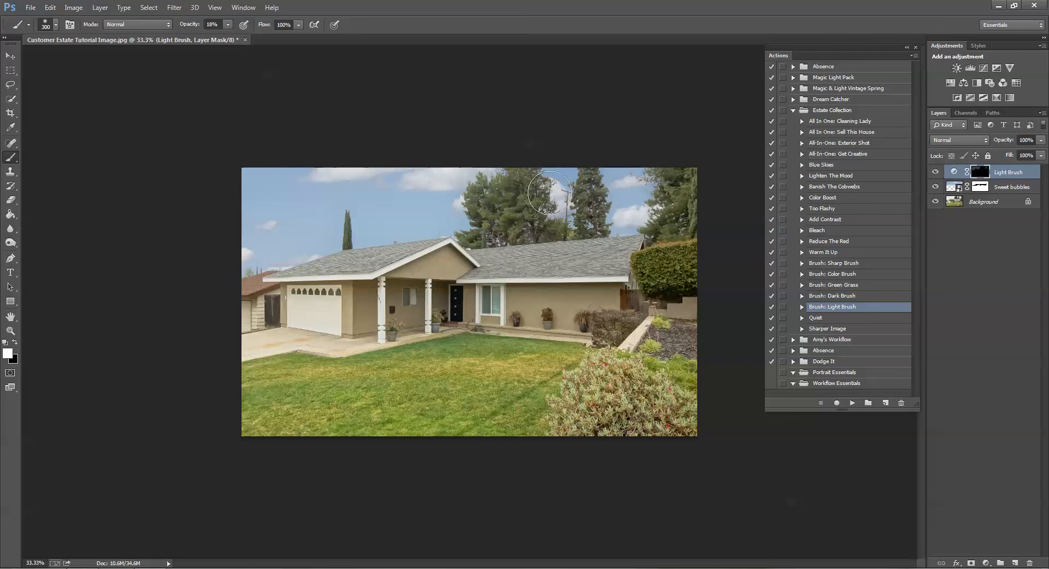
{"action": "left_click_drag", "start_coordinate": [558, 196], "coordinate": [560, 207]}
{"action": "key", "text": "bracketleft"}
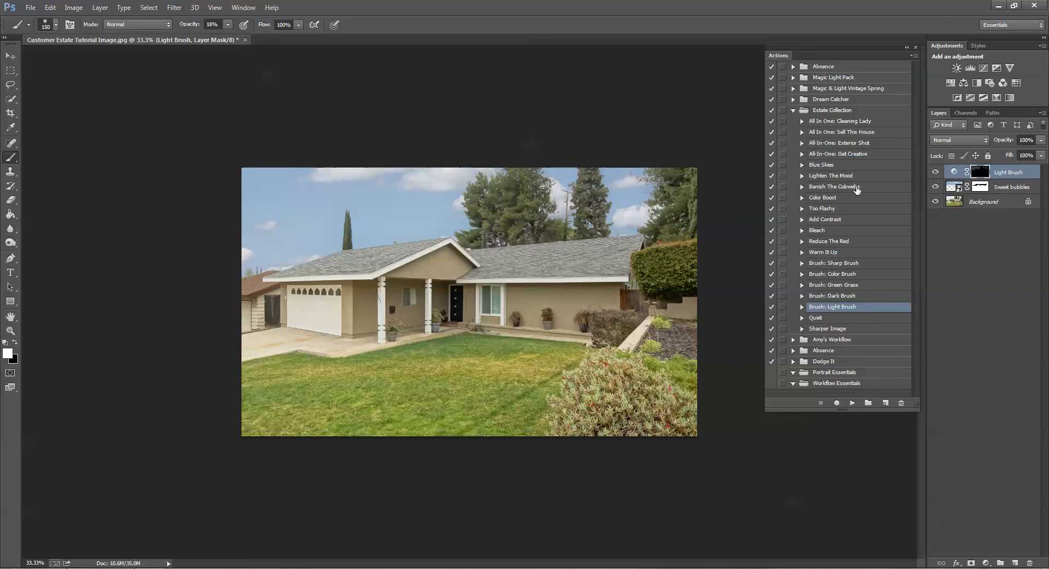
Toggle the Light Brush layer's visibility to compare the sky with and without the lightening.
{"action": "left_click", "coordinate": [936, 172]}
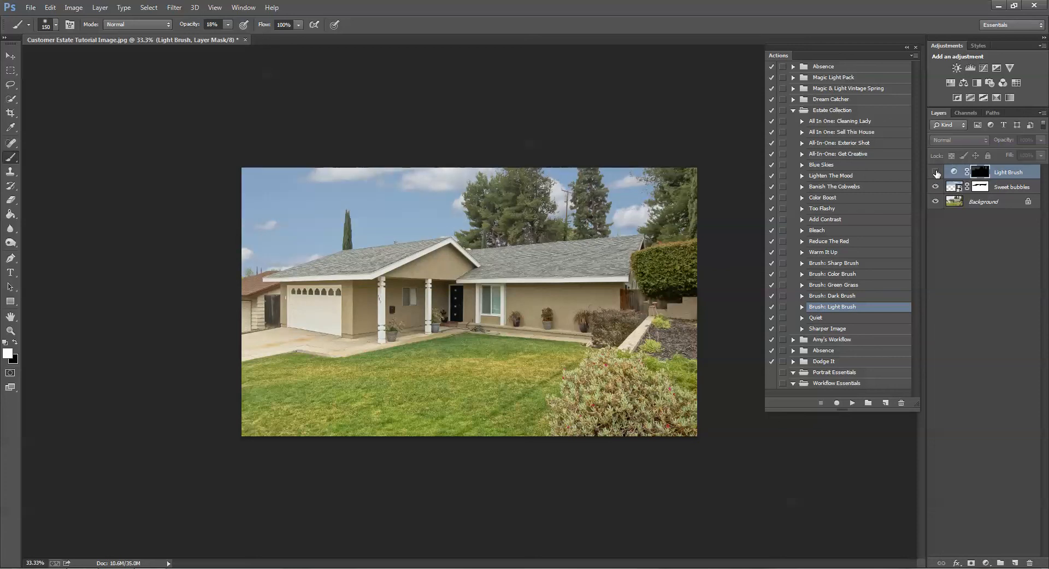
{"action": "left_click", "coordinate": [936, 172]}
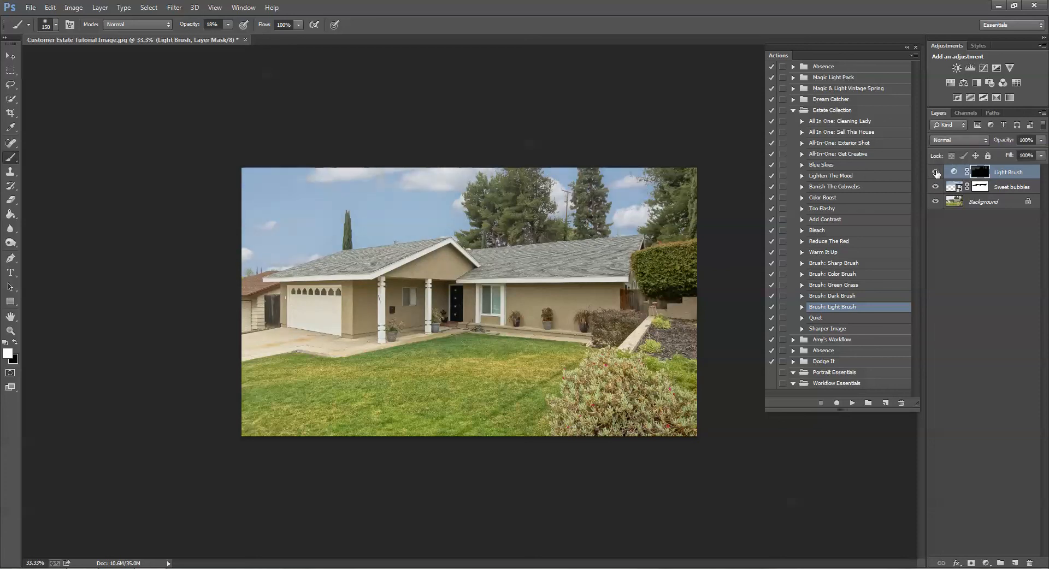
{"action": "left_click", "coordinate": [937, 173]}
{"action": "left_click", "coordinate": [936, 172]}
Lighten the sky again on the Light Brush mask, using a 500 px brush over the open area and 250 to 175 px near the trees.
{"action": "key", "text": "bracketright"}
{"action": "key", "text": "bracketright"}
{"action": "key", "text": "bracketright"}
{"action": "key", "text": "bracketright"}
{"action": "key", "text": "bracketright"}
{"action": "key", "text": "bracketright"}
{"action": "mouse_move", "coordinate": [437, 179]}
{"action": "left_mouse_down"}
{"action": "mouse_move", "coordinate": [297, 164]}
{"action": "mouse_move", "coordinate": [189, 224]}
{"action": "mouse_move", "coordinate": [274, 231]}
{"action": "mouse_move", "coordinate": [305, 221]}
{"action": "mouse_move", "coordinate": [301, 208]}
{"action": "mouse_move", "coordinate": [384, 183]}
{"action": "mouse_move", "coordinate": [388, 207]}
{"action": "mouse_move", "coordinate": [427, 197]}
{"action": "left_mouse_up"}
{"action": "key", "text": "bracketleft"}
{"action": "key", "text": "bracketleft"}
{"action": "key", "text": "bracketleft"}
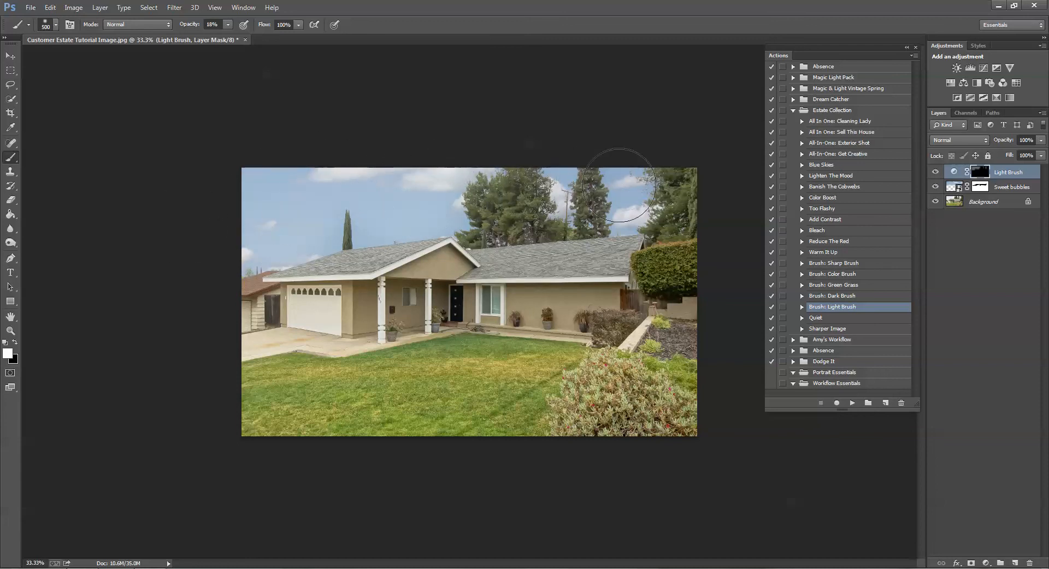
{"action": "key", "text": "bracketleft"}
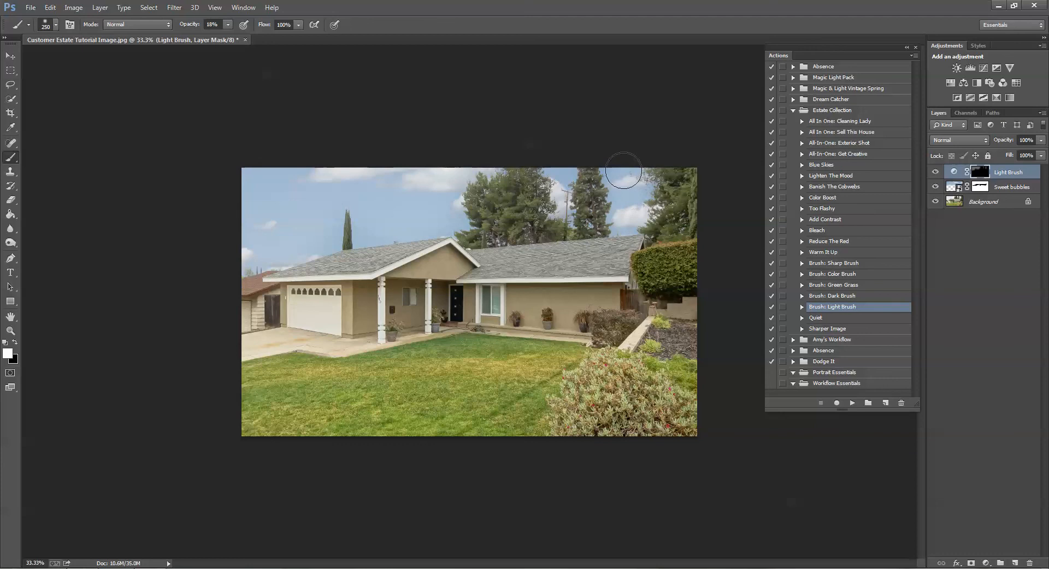
{"action": "key", "text": "bracketleft"}
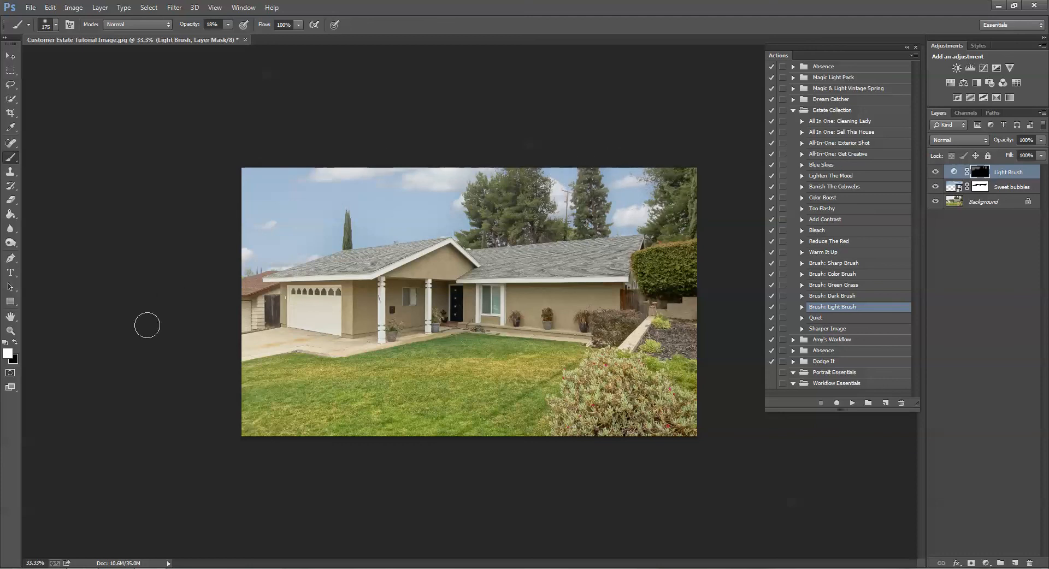
Paint black on the Light Brush mask with a 40 px brush at 100% opacity to remove the lightening from the narrow cypress.
{"action": "left_click", "coordinate": [15, 343]}
{"action": "key", "text": "p"}
{"action": "left_click", "coordinate": [10, 157]}
{"action": "key", "text": "bracketleft"}
{"action": "key", "text": "bracketleft"}
{"action": "key", "text": "bracketleft"}
{"action": "key", "text": "bracketleft"}
{"action": "key", "text": "ctrl+plus"}
{"action": "key", "text": "ctrl+plus"}
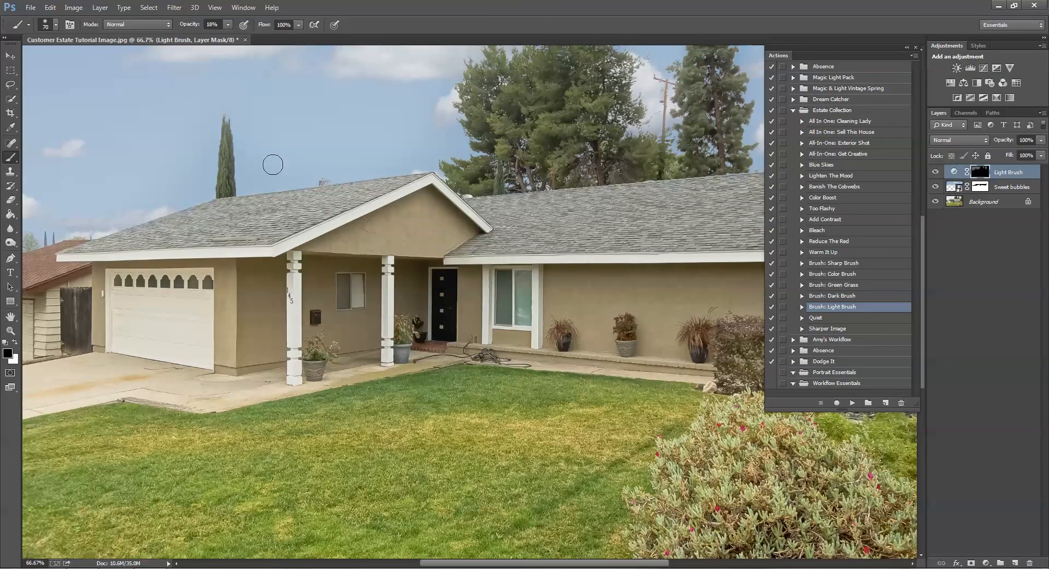
{"action": "key", "text": "bracketleft"}
{"action": "key", "text": "bracketleft"}
{"action": "left_click", "coordinate": [228, 24]}
{"action": "left_click_drag", "start_coordinate": [227, 36], "coordinate": [301, 43]}
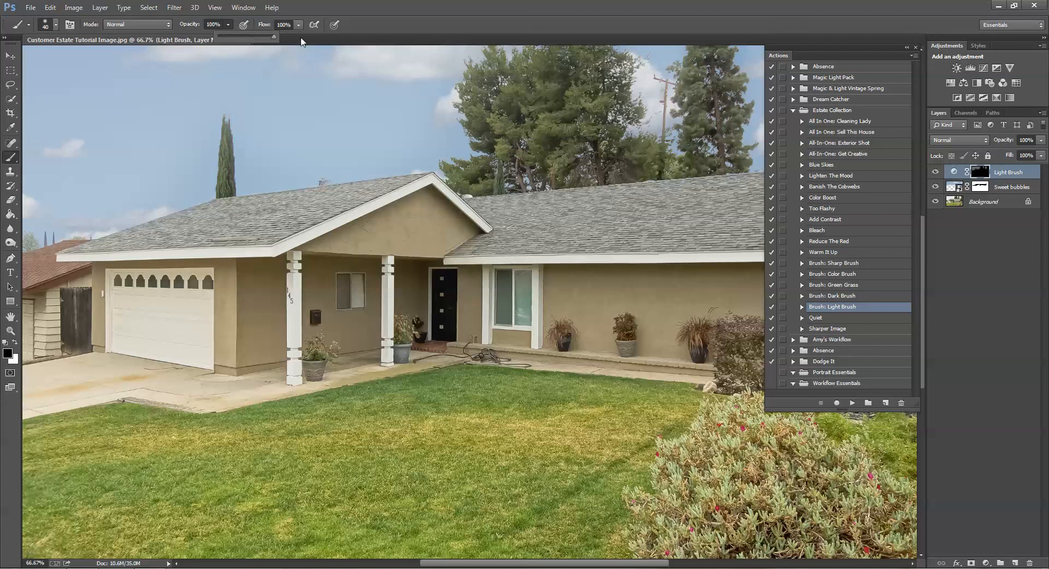
{"action": "mouse_move", "coordinate": [226, 128]}
{"action": "left_mouse_down"}
{"action": "mouse_move", "coordinate": [225, 189]}
{"action": "mouse_move", "coordinate": [227, 133]}
{"action": "left_mouse_up"}
Paint black on the Light Brush mask over the large trees behind the roof, enlarging the brush to 70 px.
{"action": "scroll", "coordinate": [542, 144], "scroll_direction": "up", "scroll_amount": 1}
{"action": "scroll", "coordinate": [542, 144], "scroll_direction": "up", "scroll_amount": 3}
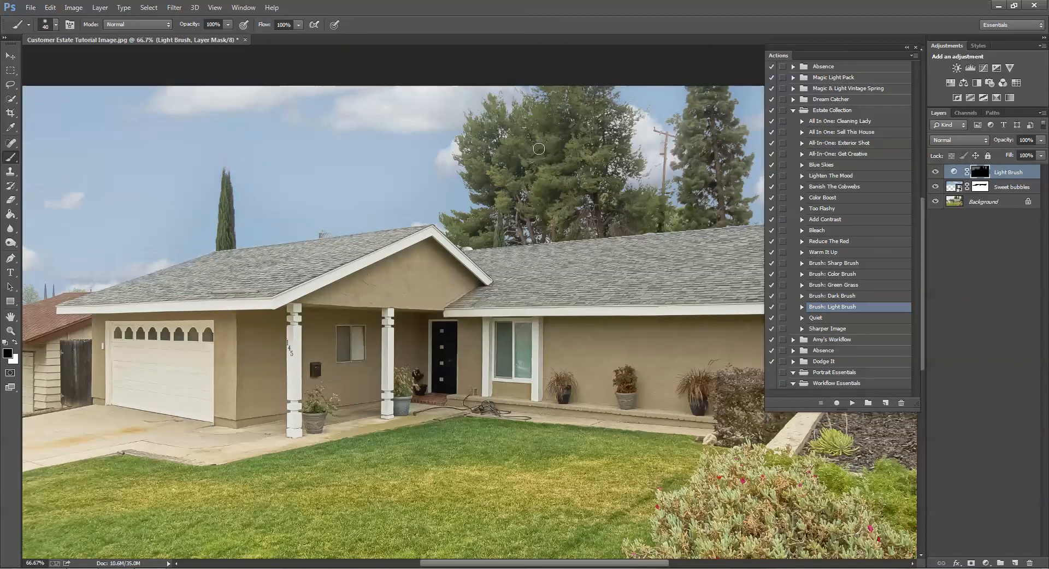
{"action": "key", "text": "bracketright"}
{"action": "key", "text": "bracketright"}
{"action": "key", "text": "bracketright"}
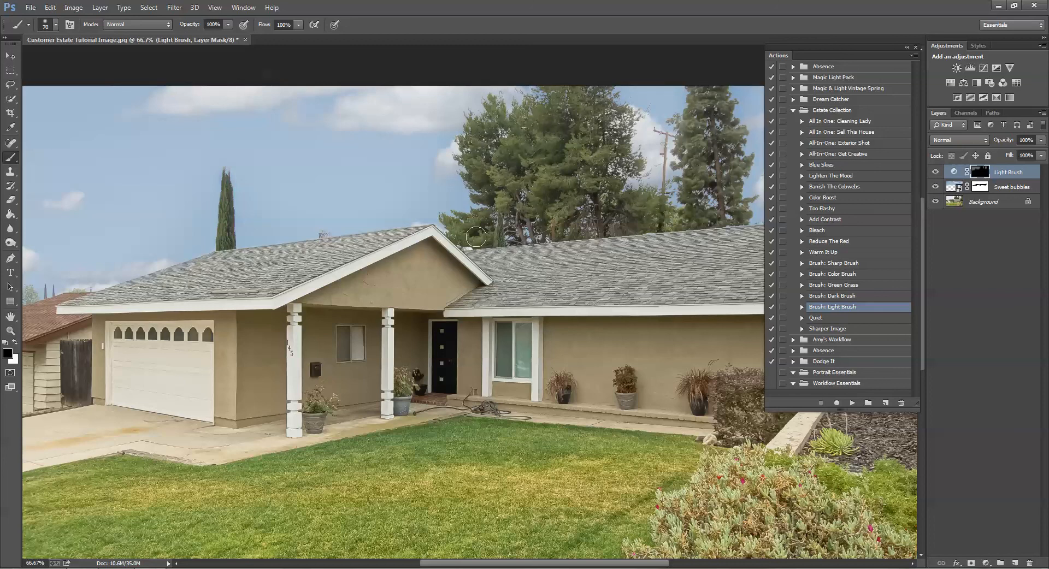
Hide and reshow the Light Brush layer, close up and on the whole photo, to check the lightened sky.
{"action": "left_click", "coordinate": [935, 172]}
{"action": "left_click", "coordinate": [936, 173]}
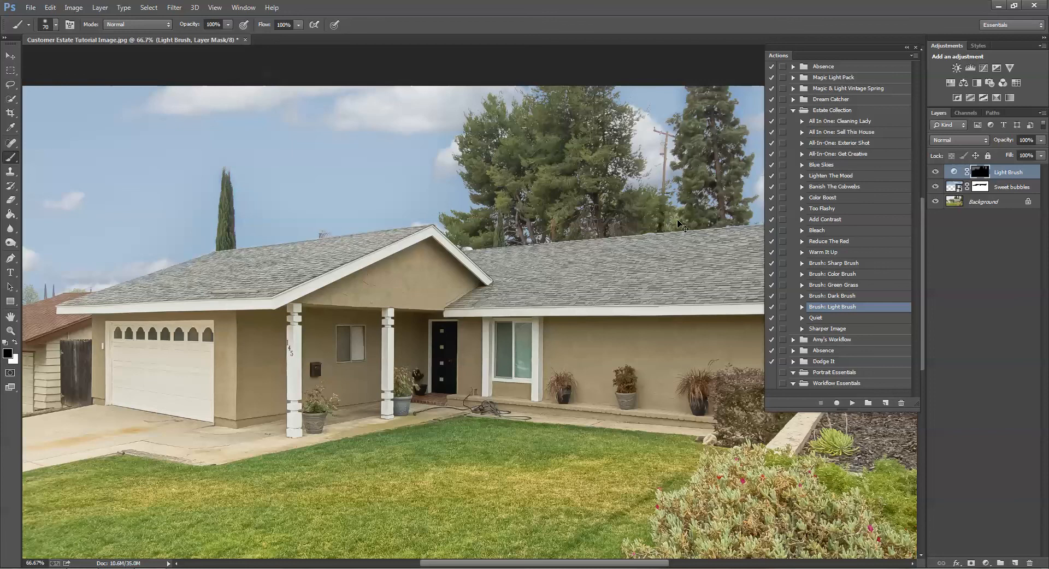
{"action": "key", "text": "ctrl+minus"}
{"action": "key", "text": "ctrl+minus"}
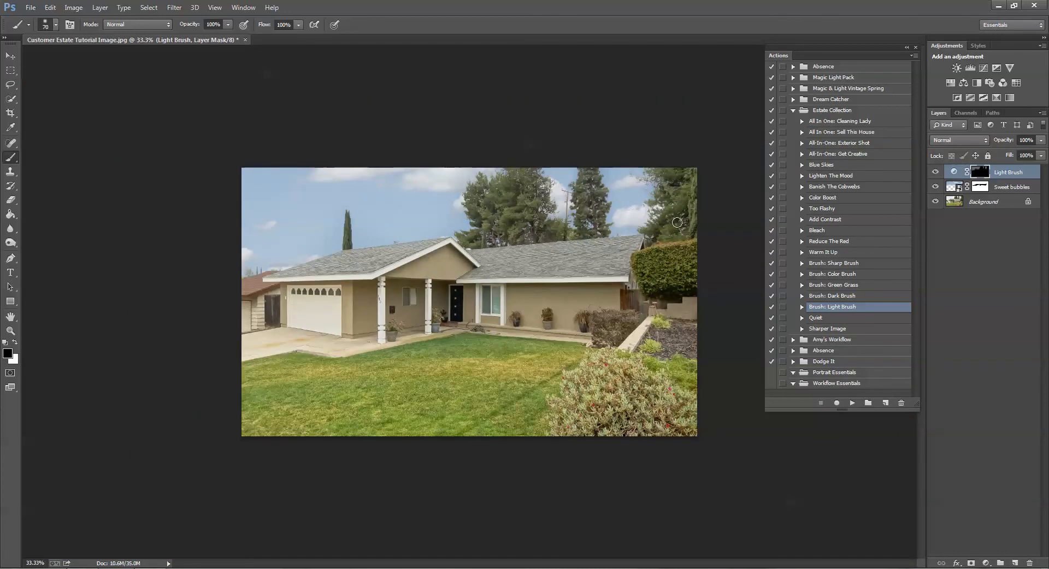
{"action": "left_click", "coordinate": [935, 173]}
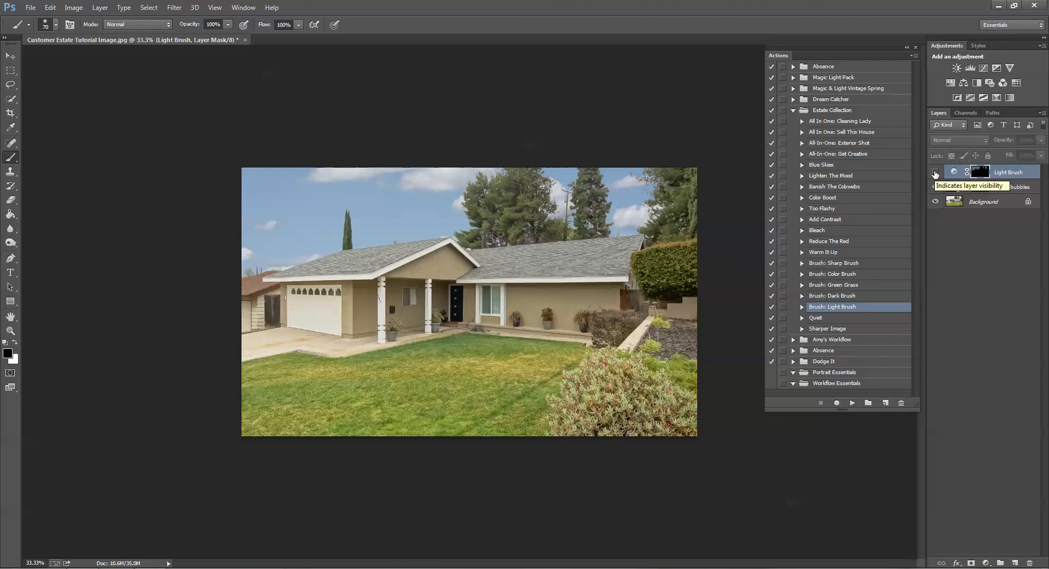
{"action": "left_click", "coordinate": [935, 173]}
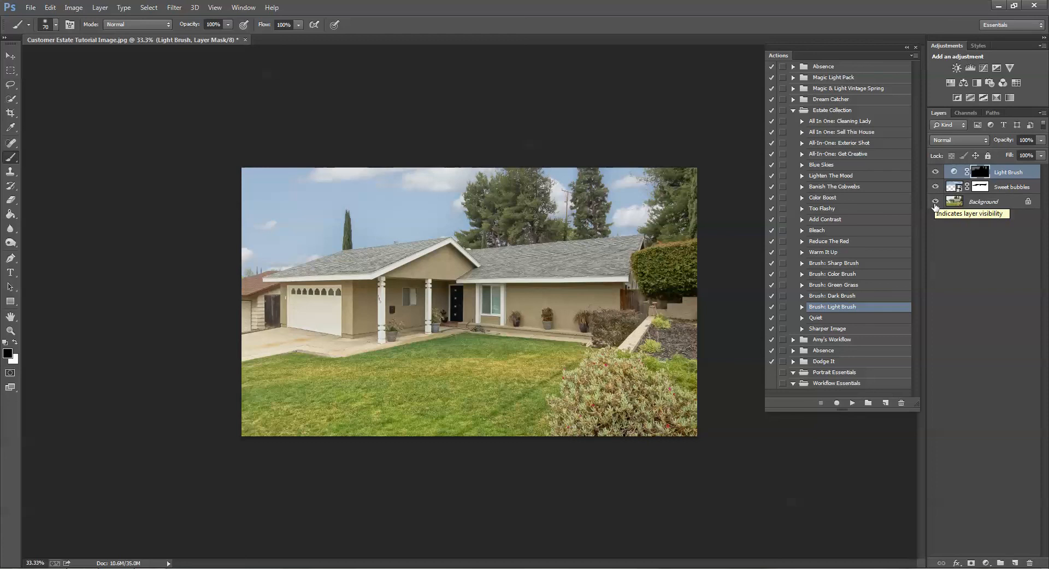
Isolate the Background layer and restore all layers repeatedly to compare the original photo with the finished edit.
{"action": "left_click", "coordinate": [936, 202], "text": "alt"}
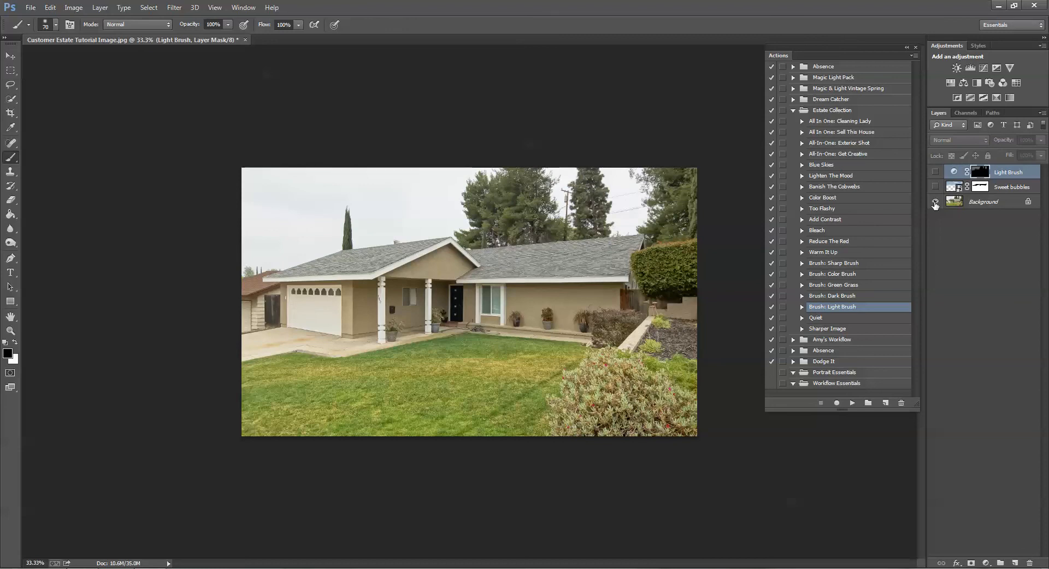
{"action": "left_click", "coordinate": [935, 202], "text": "alt"}
{"action": "left_click", "coordinate": [936, 202], "text": "alt"}
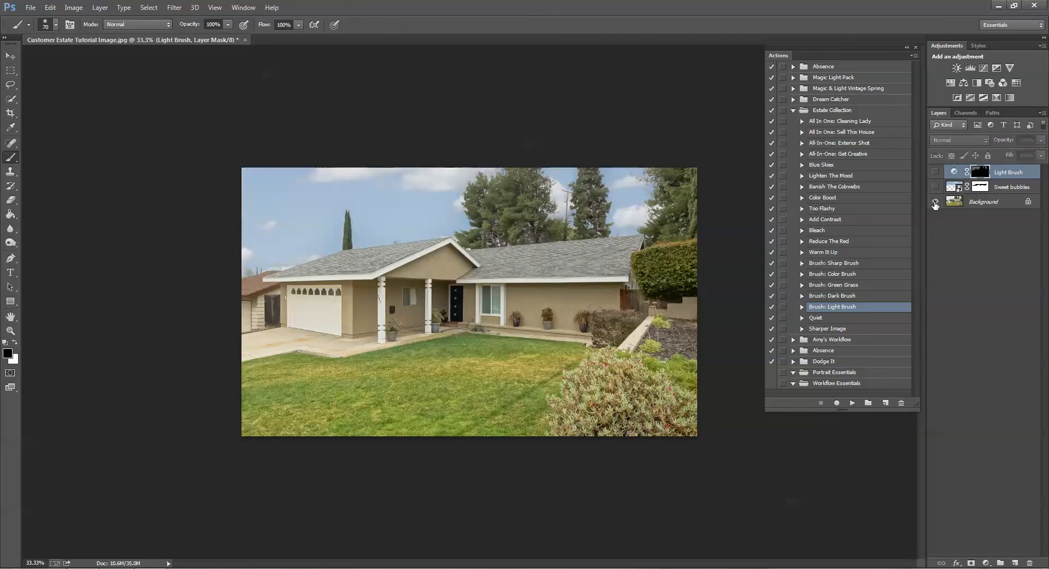
{"action": "left_click", "coordinate": [936, 202], "text": "alt"}
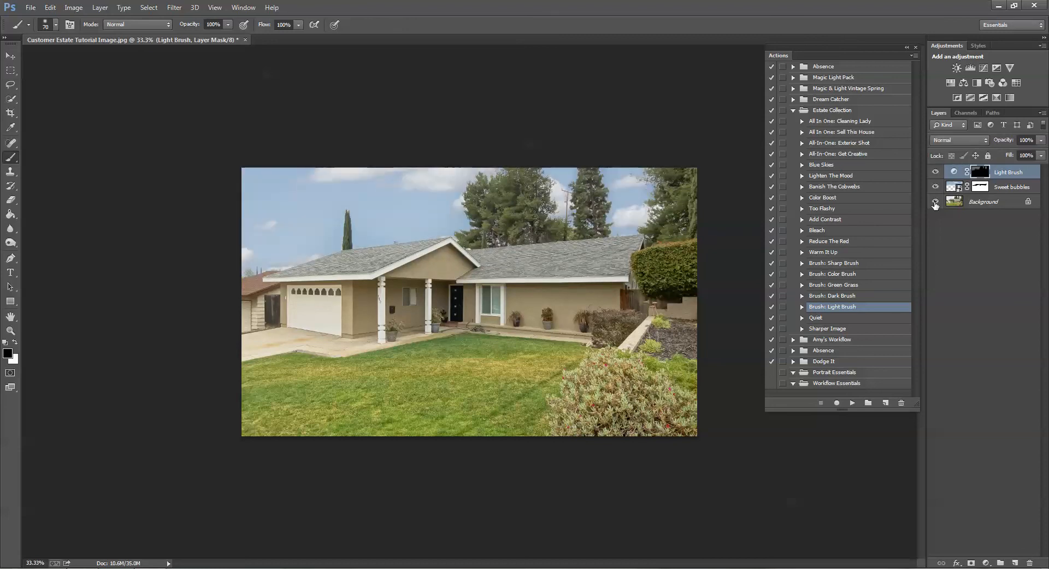